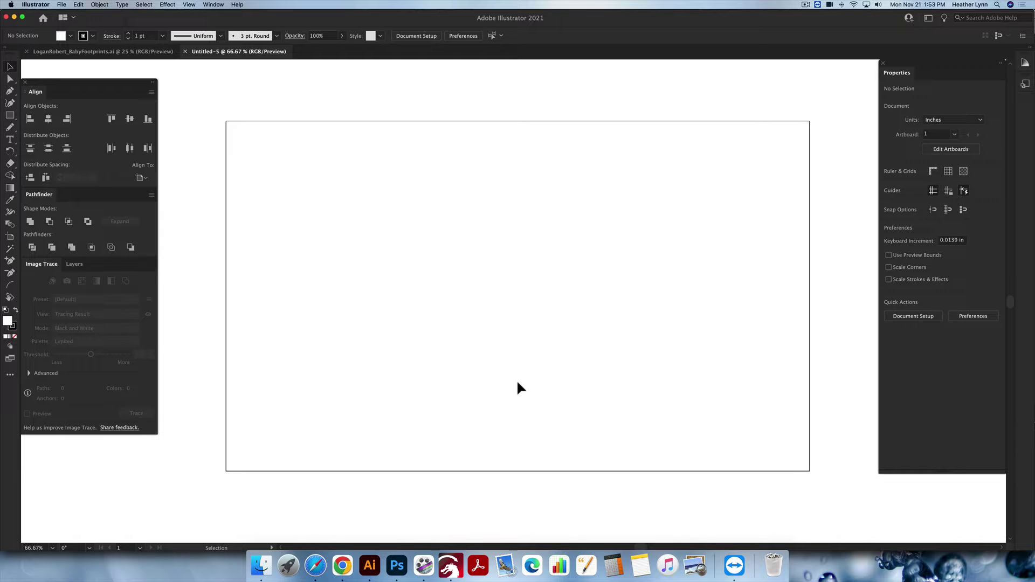
Place LoganRobert_BabyFootprints.png from Downloads onto the artboard at full size.
key(super+shift+p)
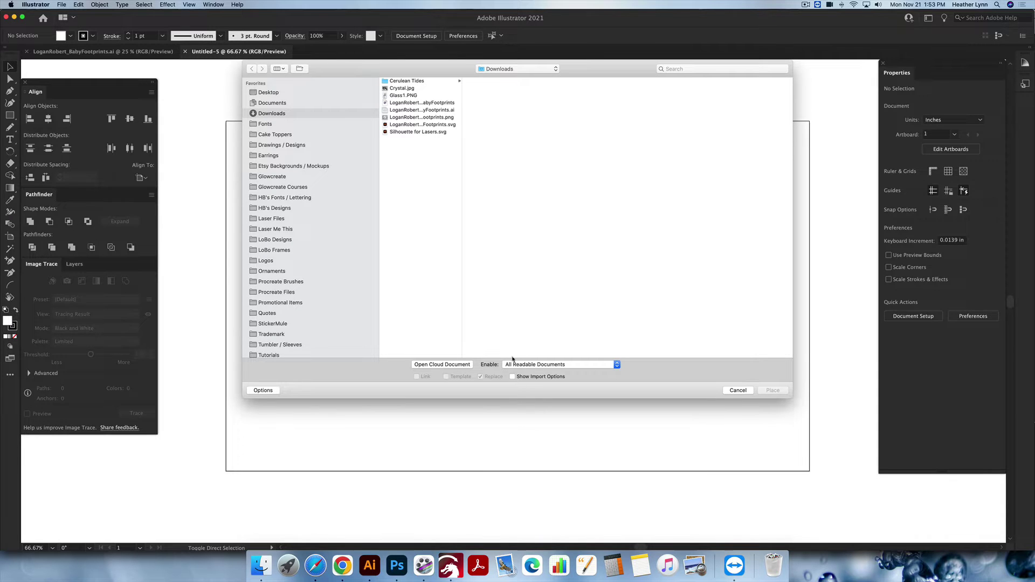
click(437, 118)
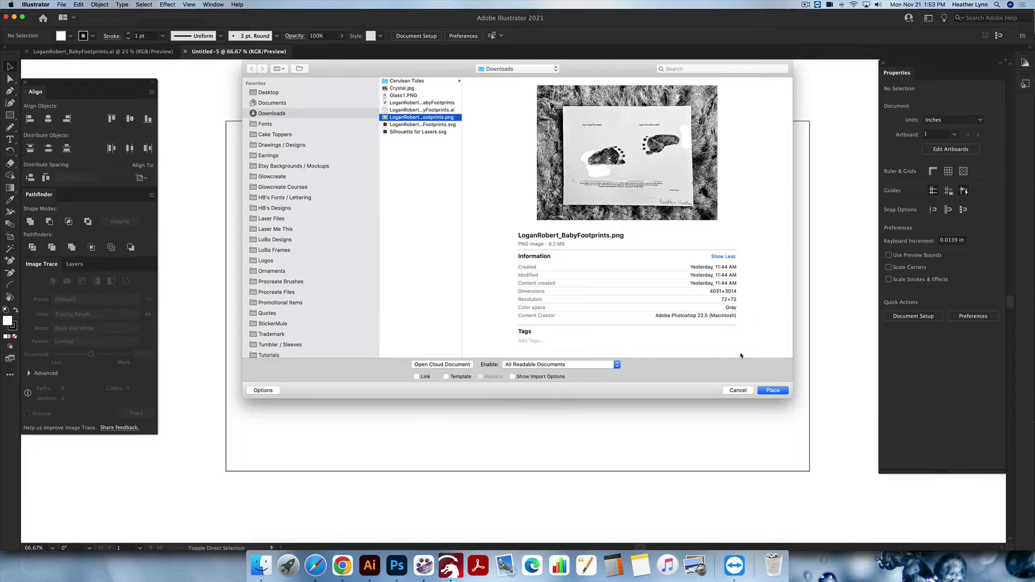
click(772, 390)
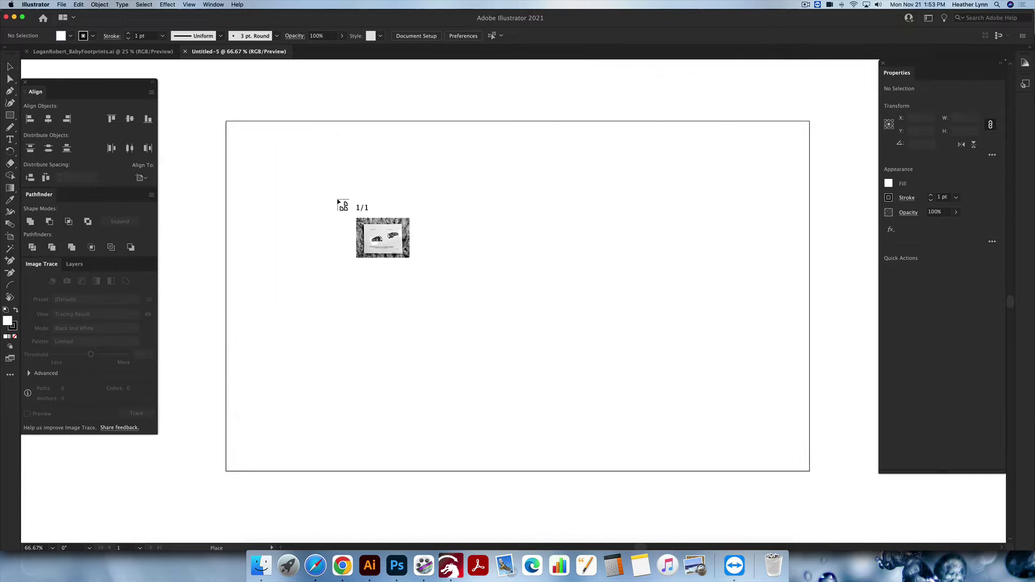
click(211, 106)
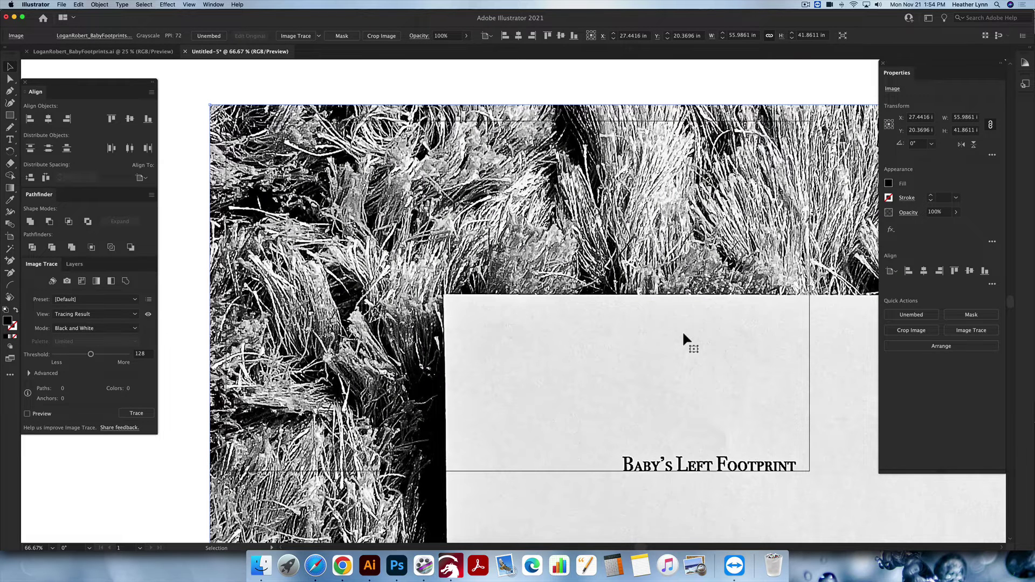
Deselect the placed photo and reframe the view around the artboard.
scroll(683, 334, down, 3)
scroll(683, 335, down, 4)
scroll(682, 334, right, 8)
scroll(683, 338, right, 3)
key(super+shift+a)
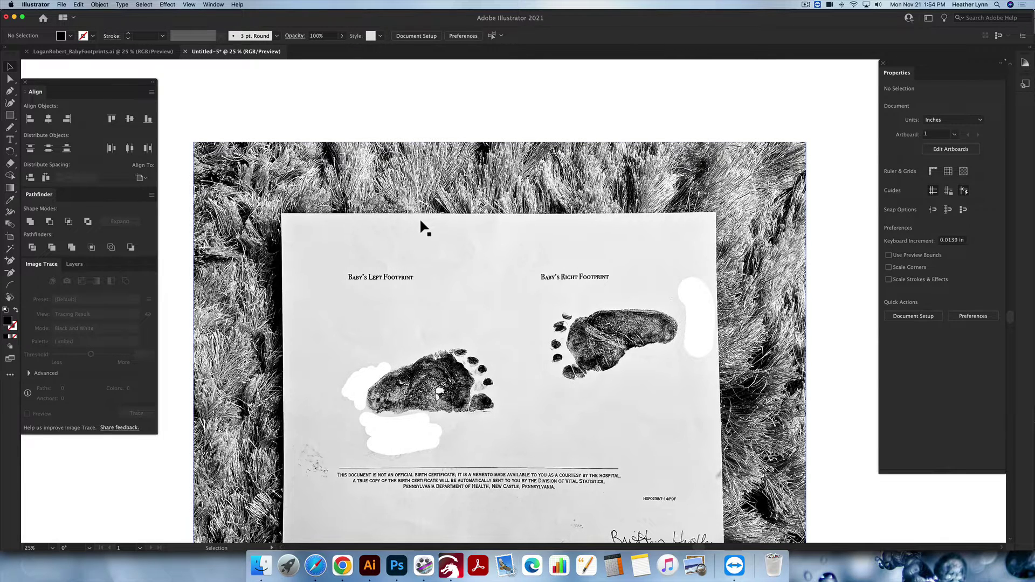
scroll(470, 228, down, 3)
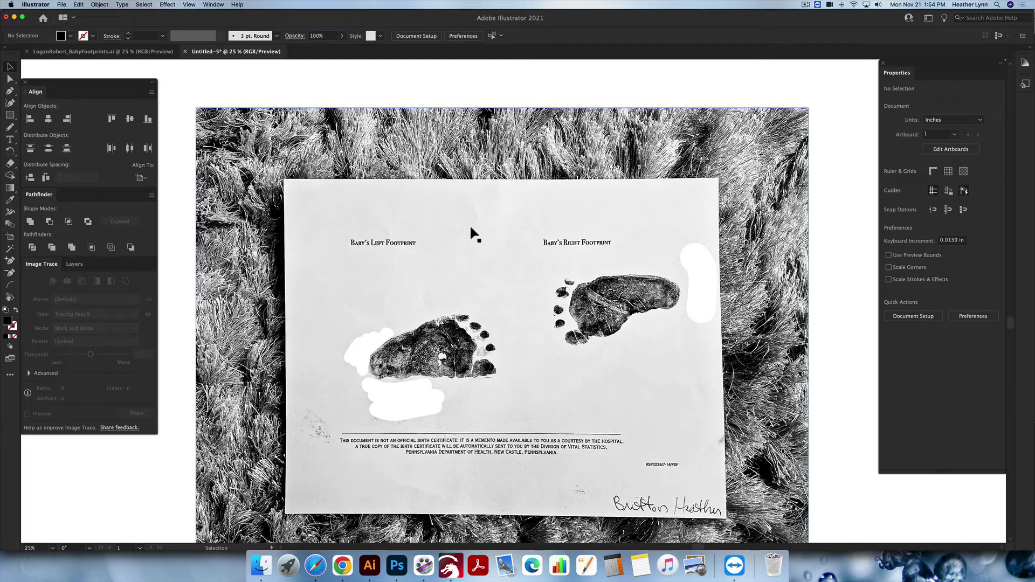
scroll(470, 225, down, 3)
scroll(469, 224, left, 2)
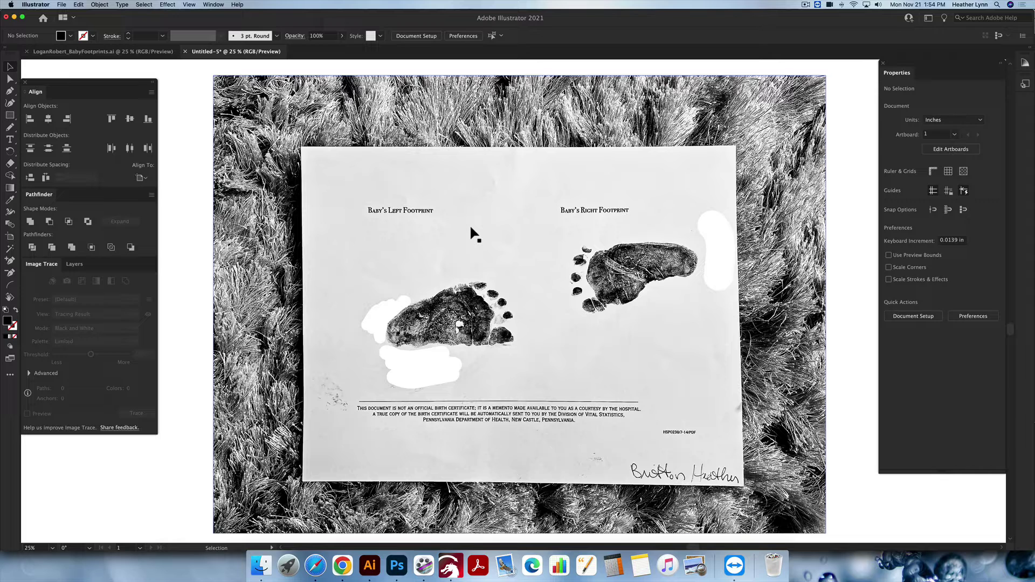
Select the footprints photo and apply a Black and White Image Trace.
click(540, 278)
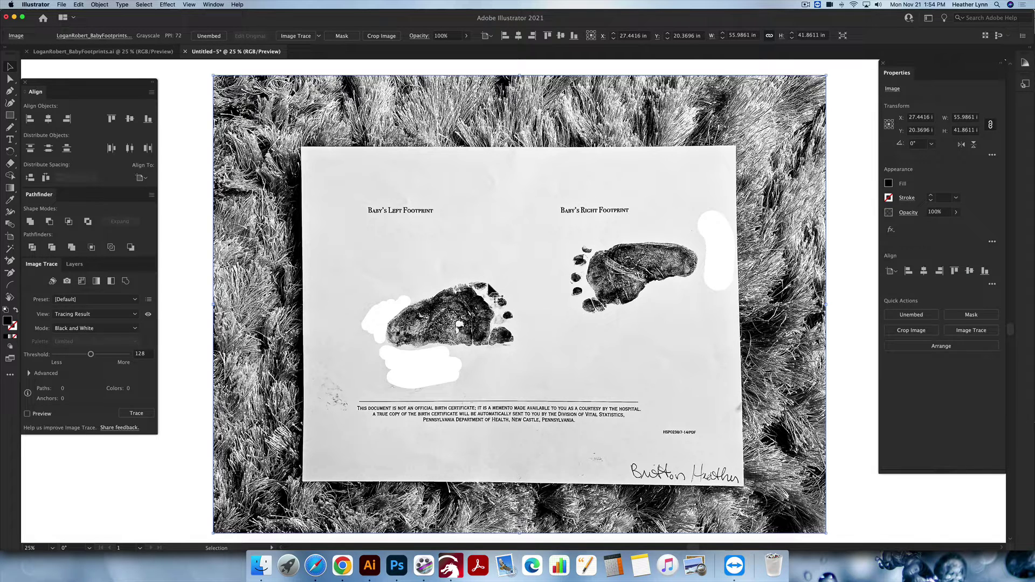
scroll(484, 294, left, 1)
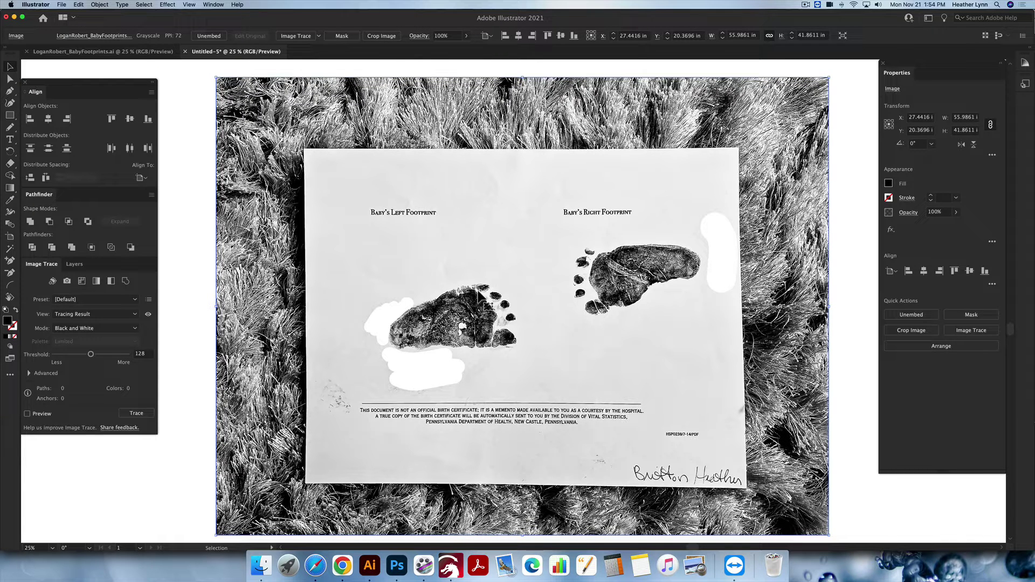
click(83, 5)
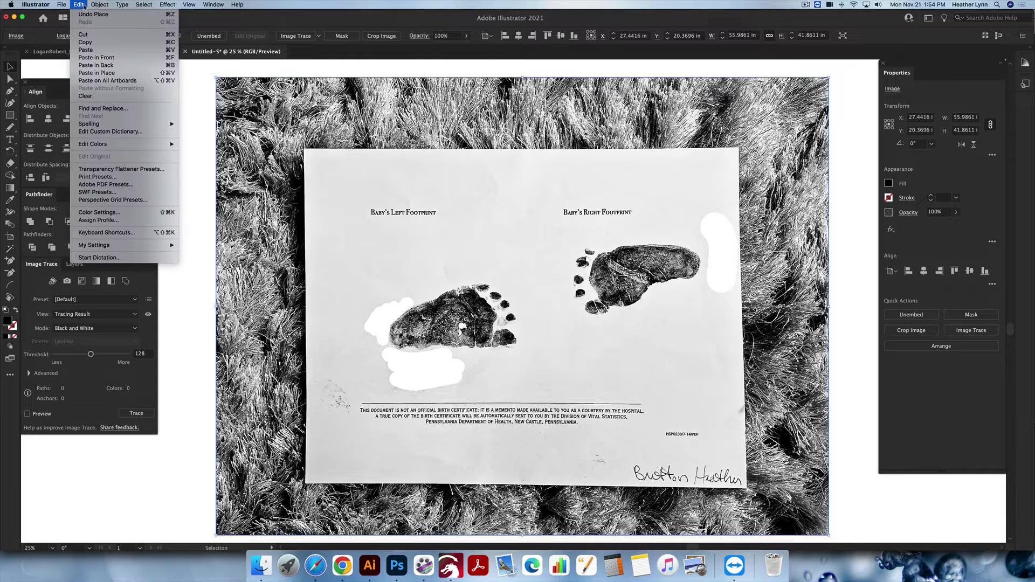
click(630, 226)
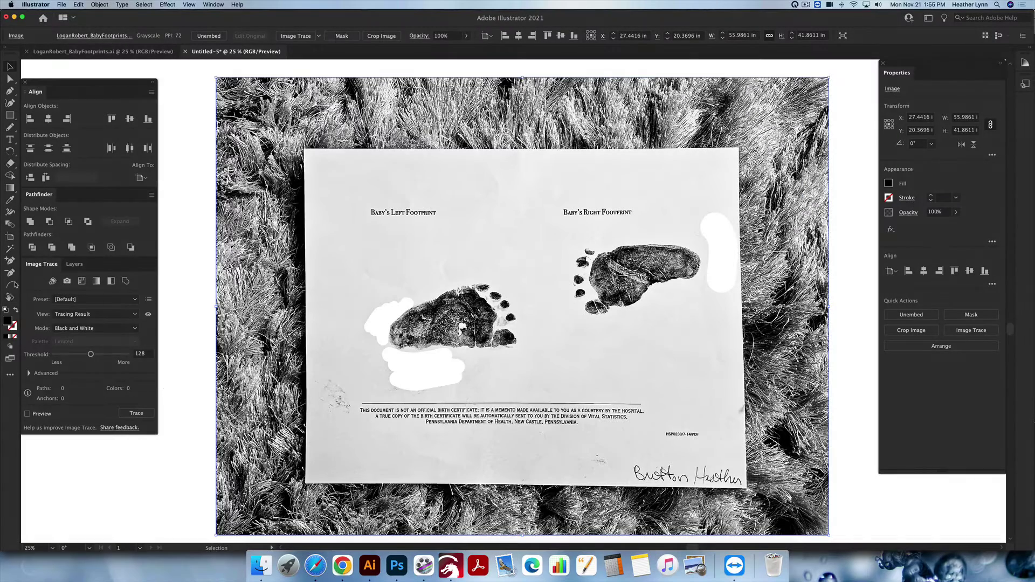
click(213, 4)
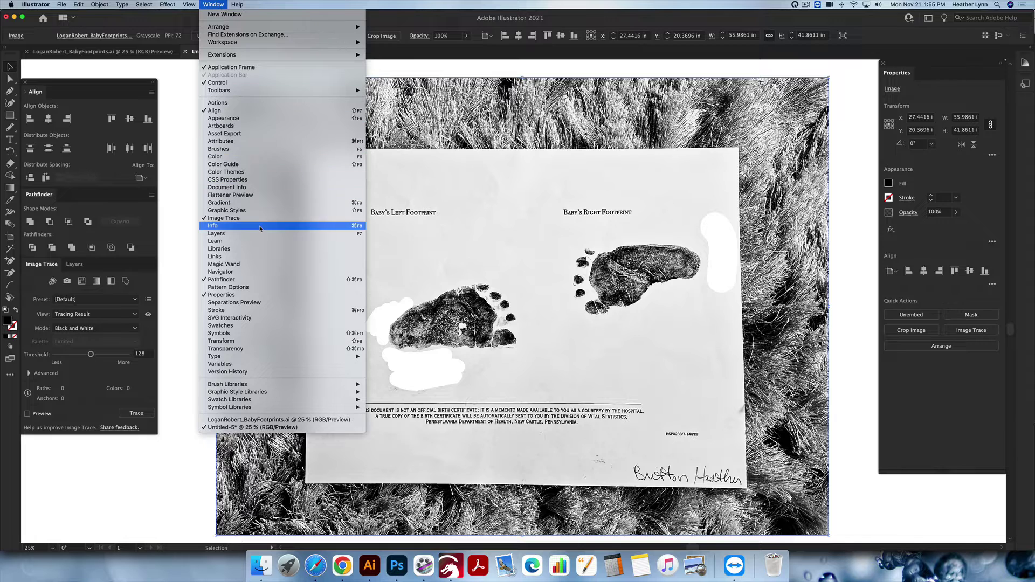
click(182, 232)
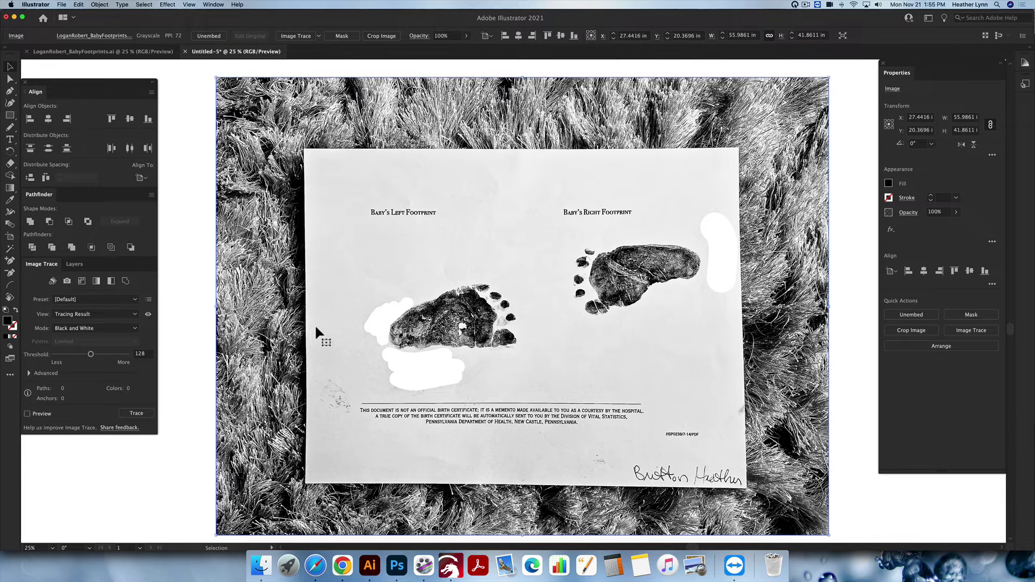
click(141, 415)
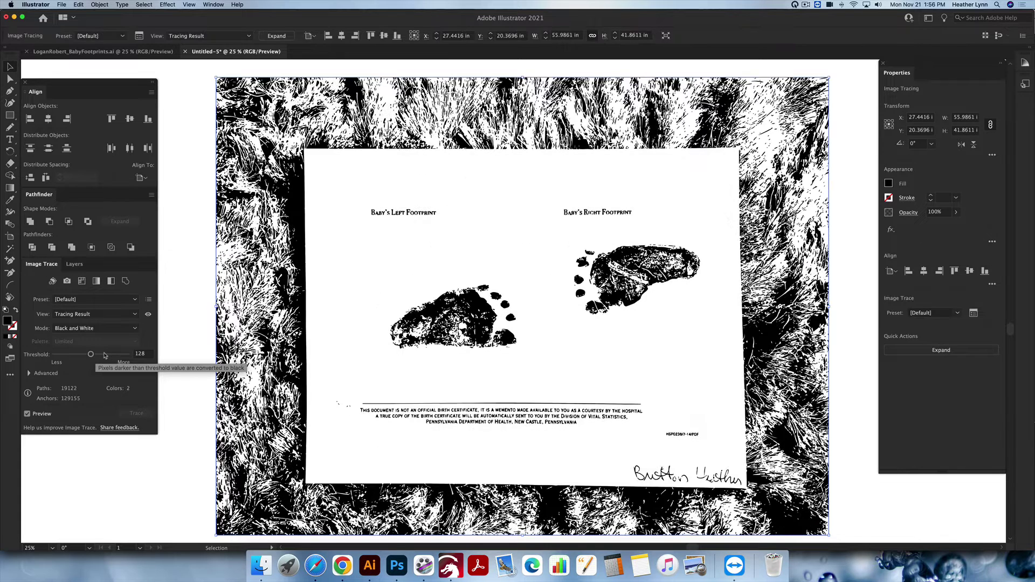
Set the Image Trace Threshold from 128 to 140 so the toes separate cleanly.
drag(91, 354, 96, 359)
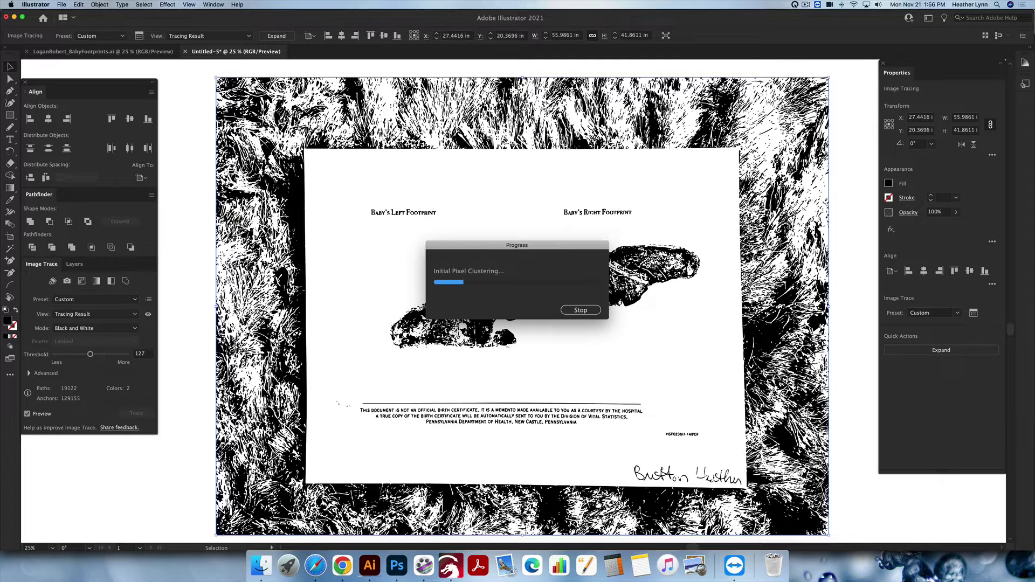
drag(90, 357, 93, 357)
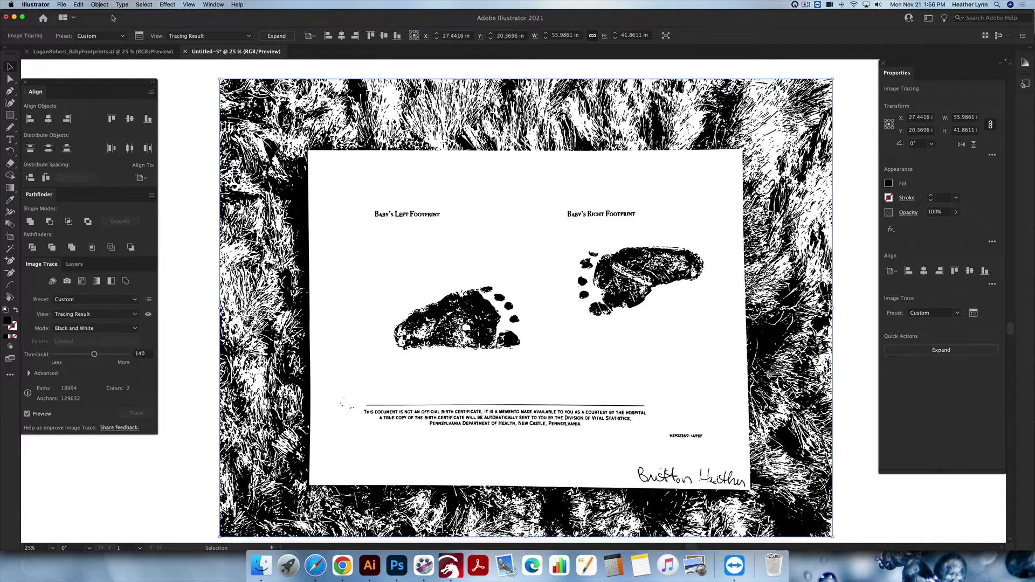
Expand the traced artwork with Object and Fill checked.
click(99, 5)
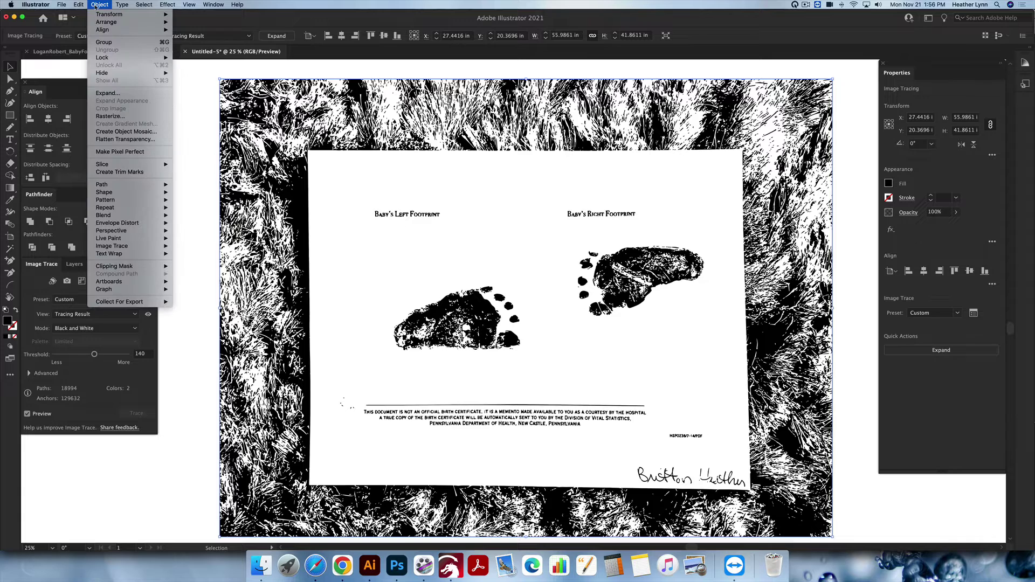
click(123, 93)
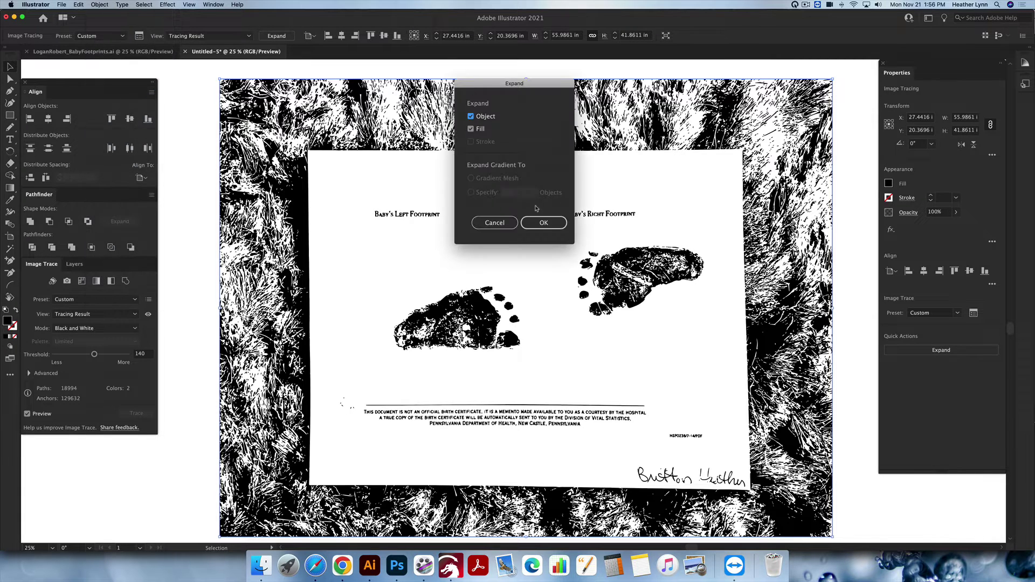
click(544, 223)
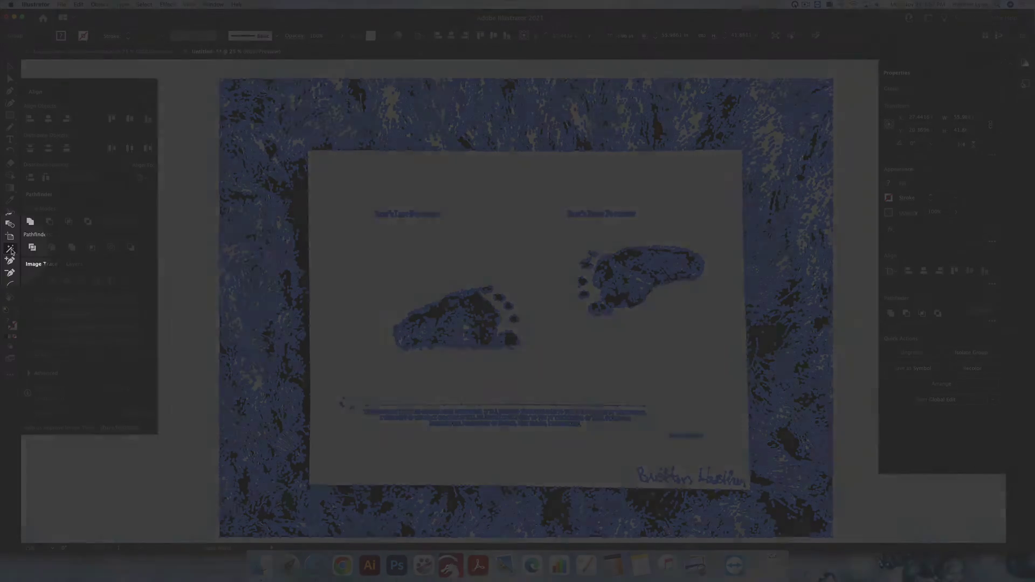
Select all white shapes with the Magic Wand and delete them.
click(11, 252)
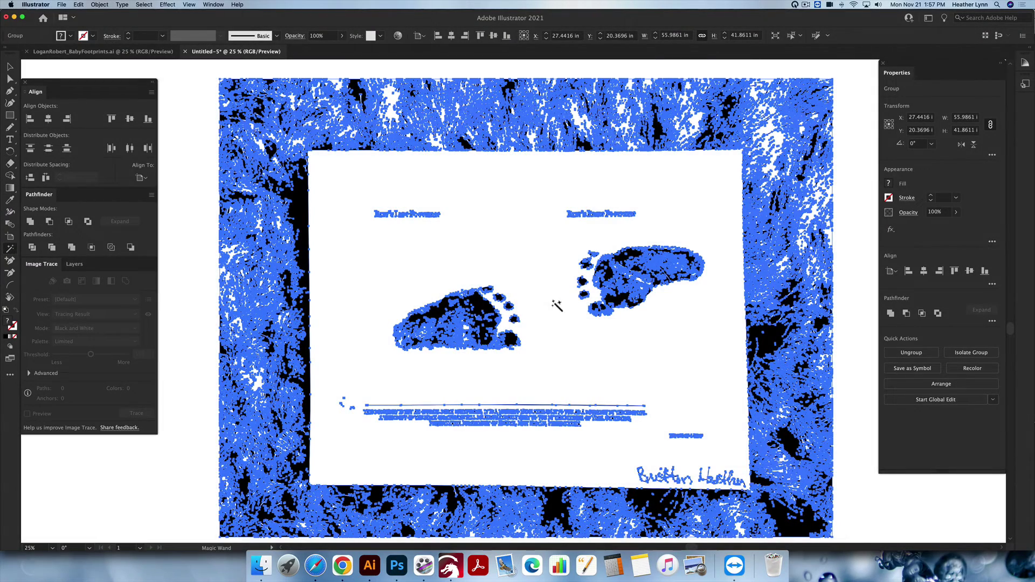
click(577, 358)
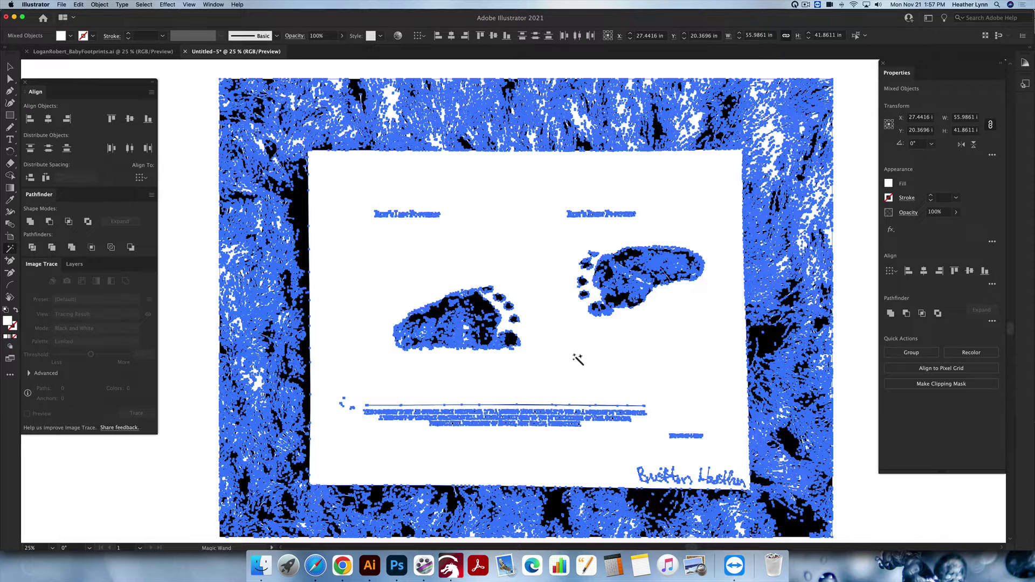
key(Delete)
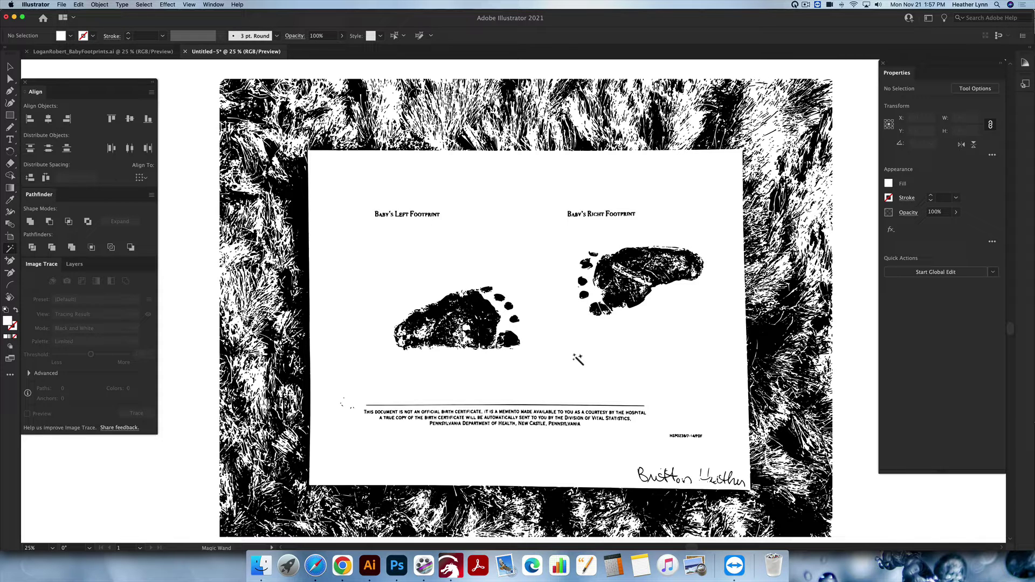
Select the traced artwork, ungroup it, then regroup it into one group.
key(v)
click(491, 327)
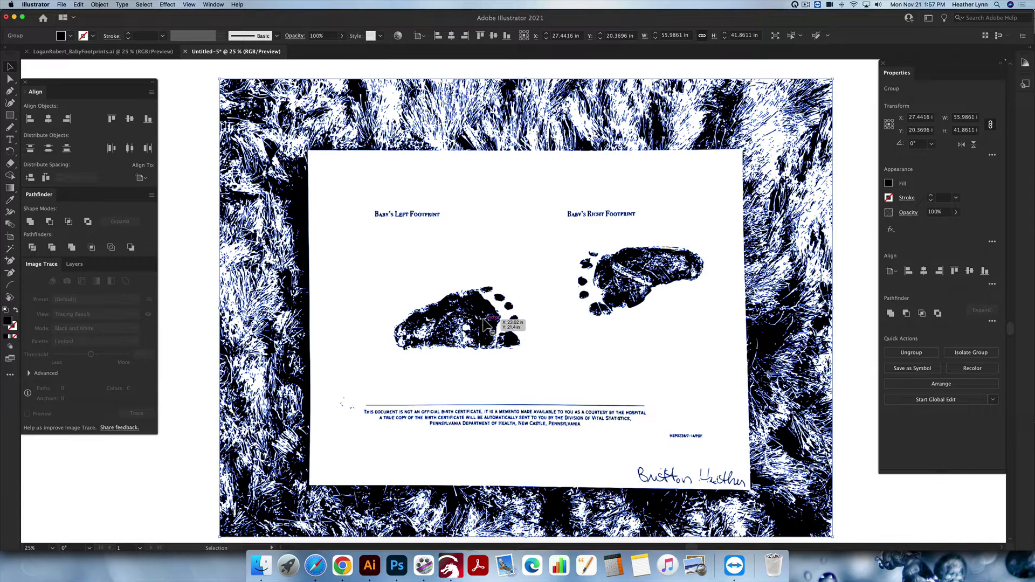
key(super)
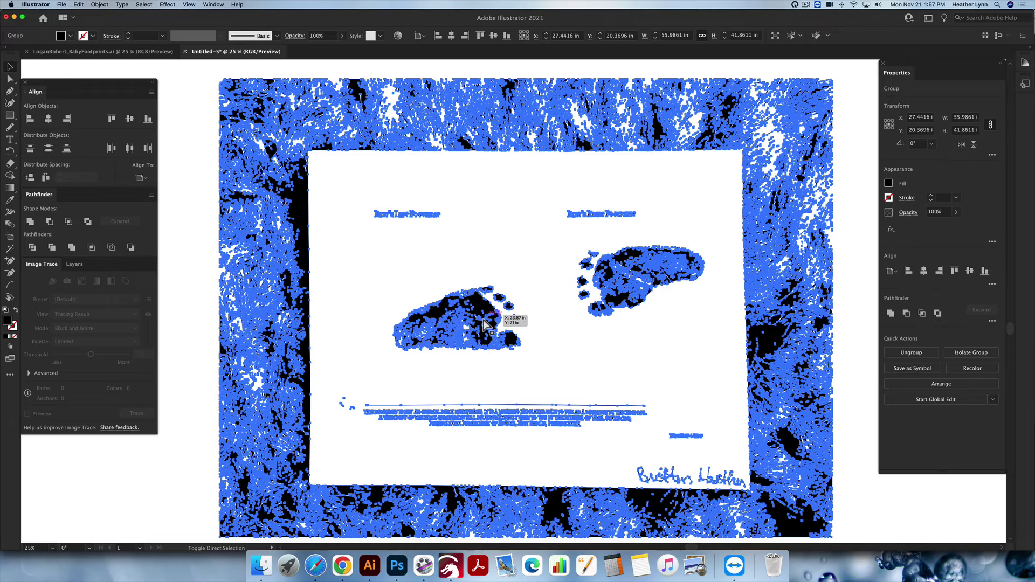
key(super+shift+g)
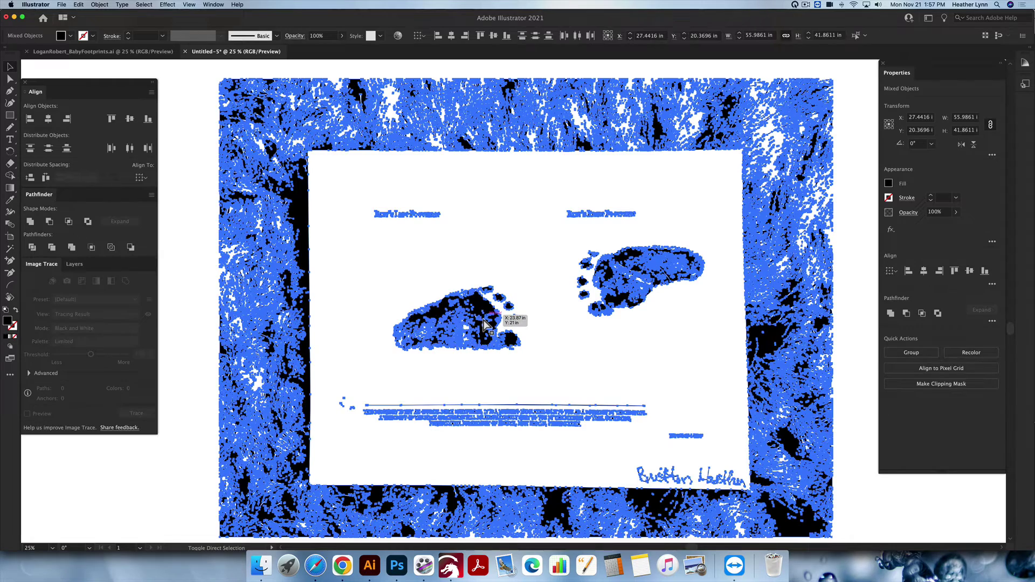
key(super+g)
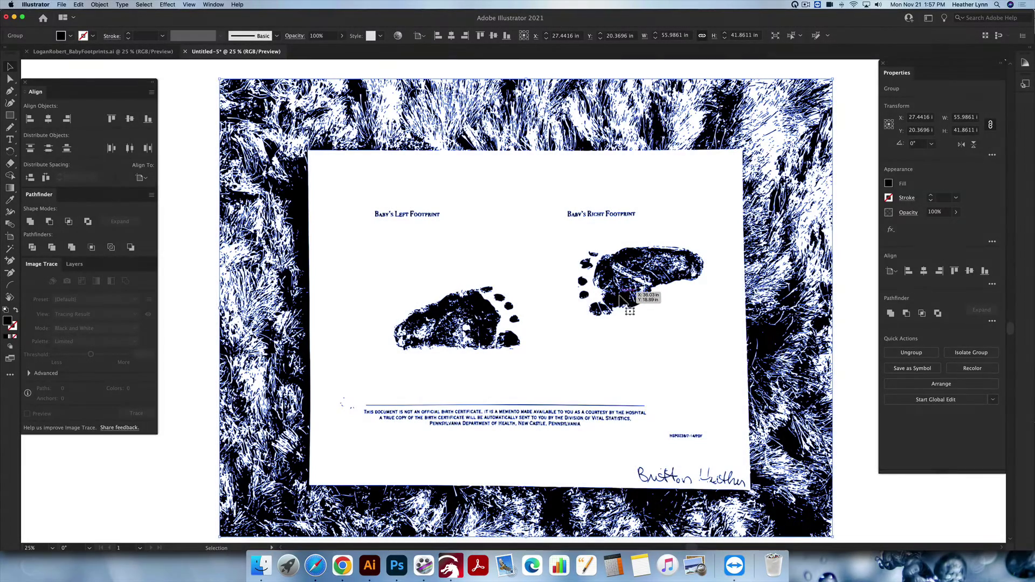
Ungroup the traced artwork and group the right footprint's pieces together.
right_click(619, 296)
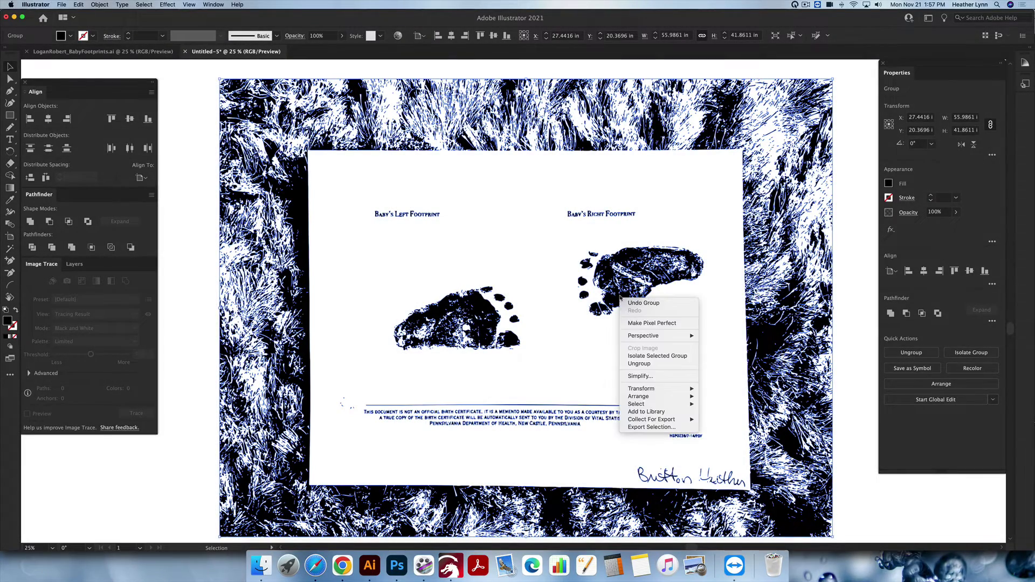
click(570, 356)
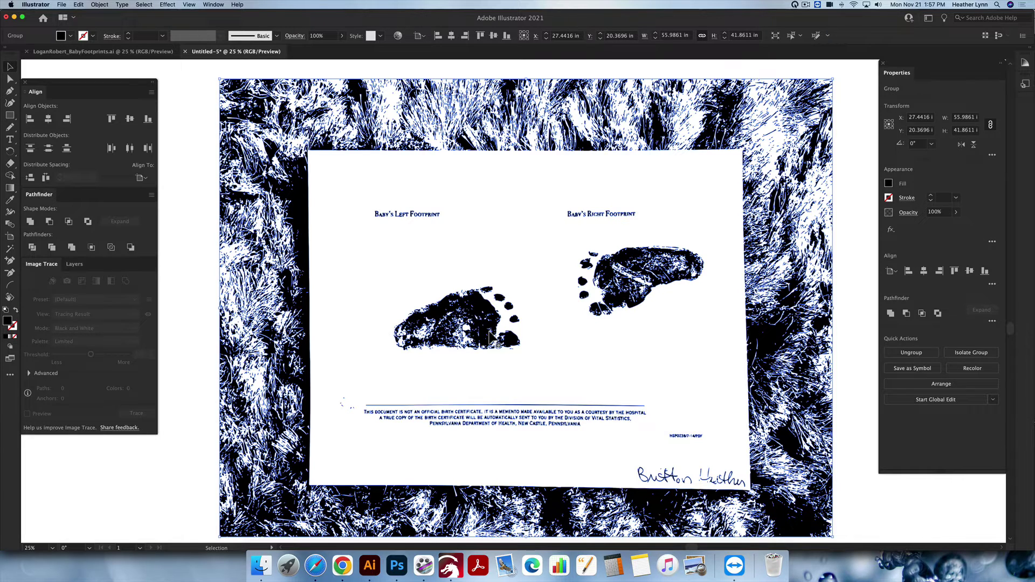
key(super+shift+g)
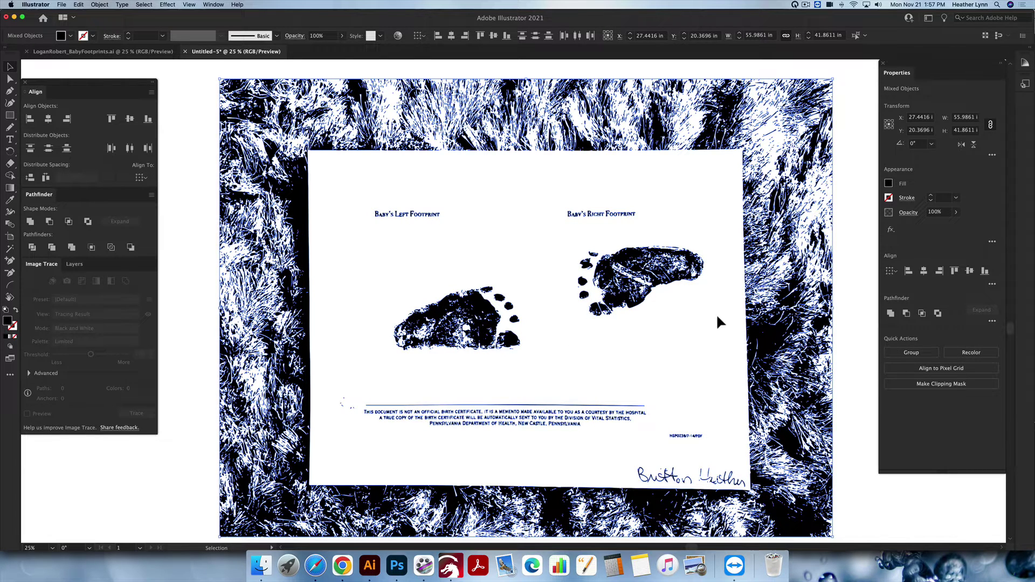
drag(710, 319, 555, 231)
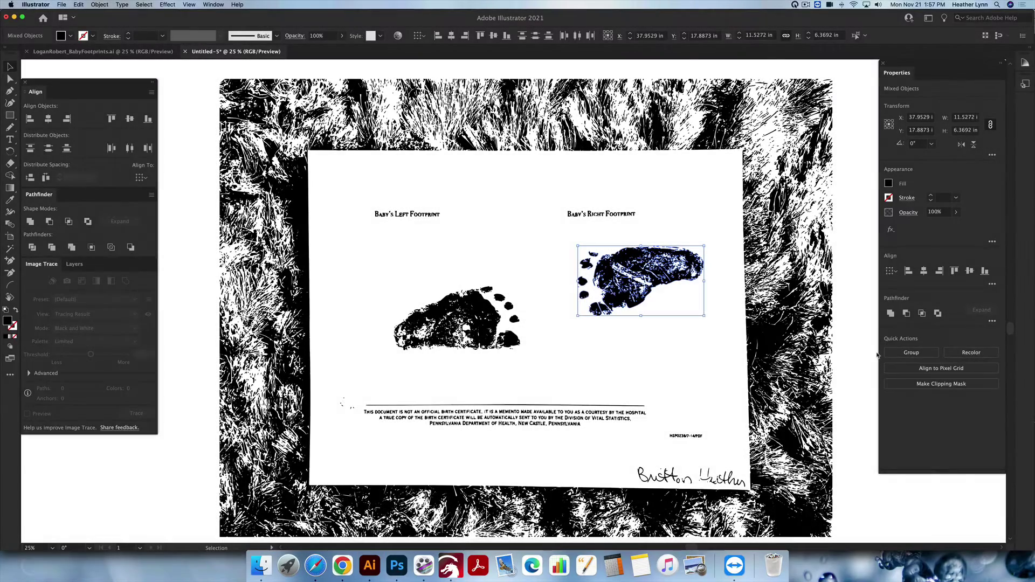
click(911, 352)
Group the left footprint's pieces, then select everything except the two footprints.
drag(528, 354, 381, 271)
key(a)
key(v)
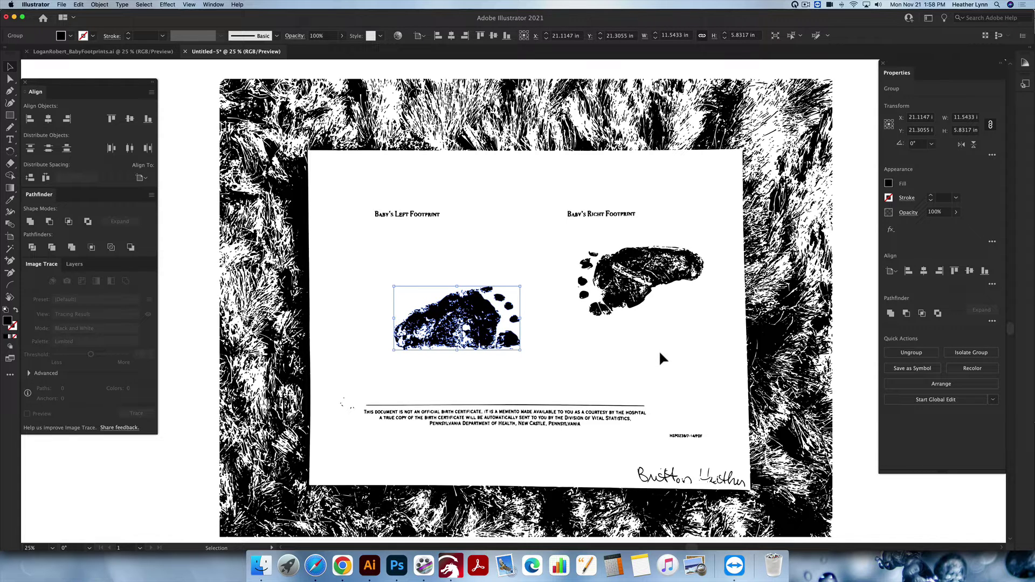
key(super+a)
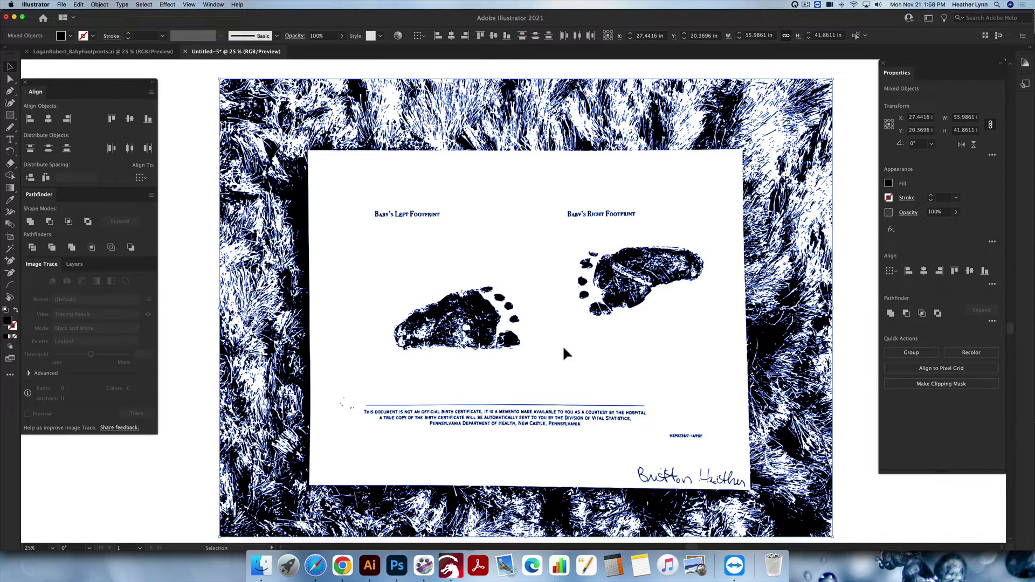
shift+click(480, 319)
shift+click(614, 274)
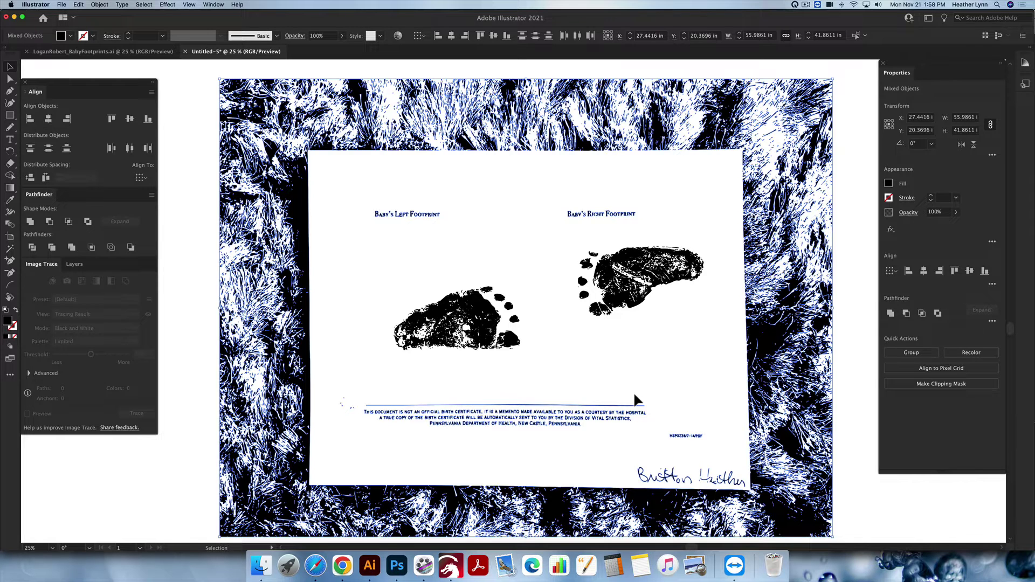
Delete the border and certificate, then offset the right footprint 0.5 in with Round joins.
key(Delete)
click(619, 290)
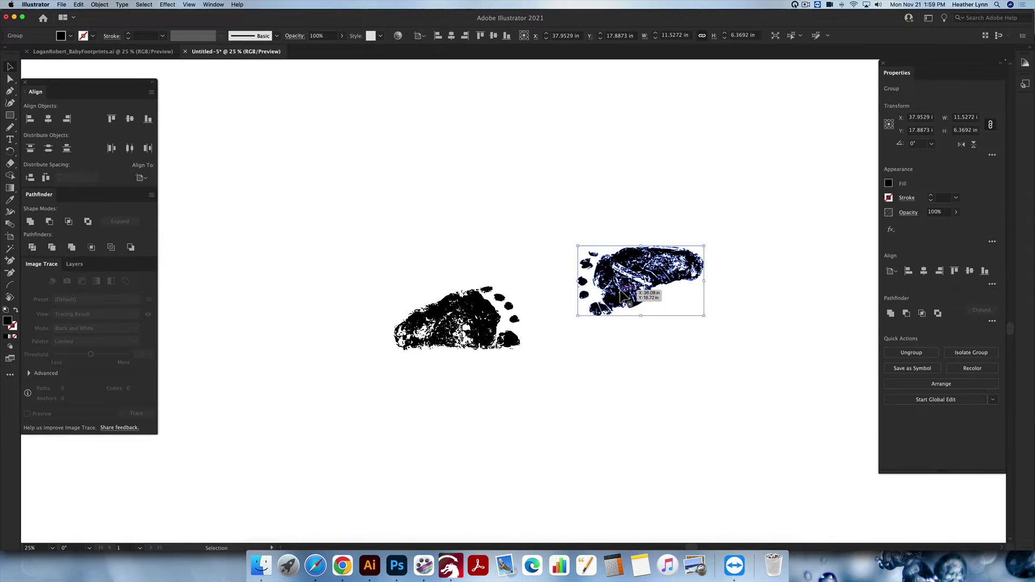
click(99, 4)
mouse_move(133, 185)
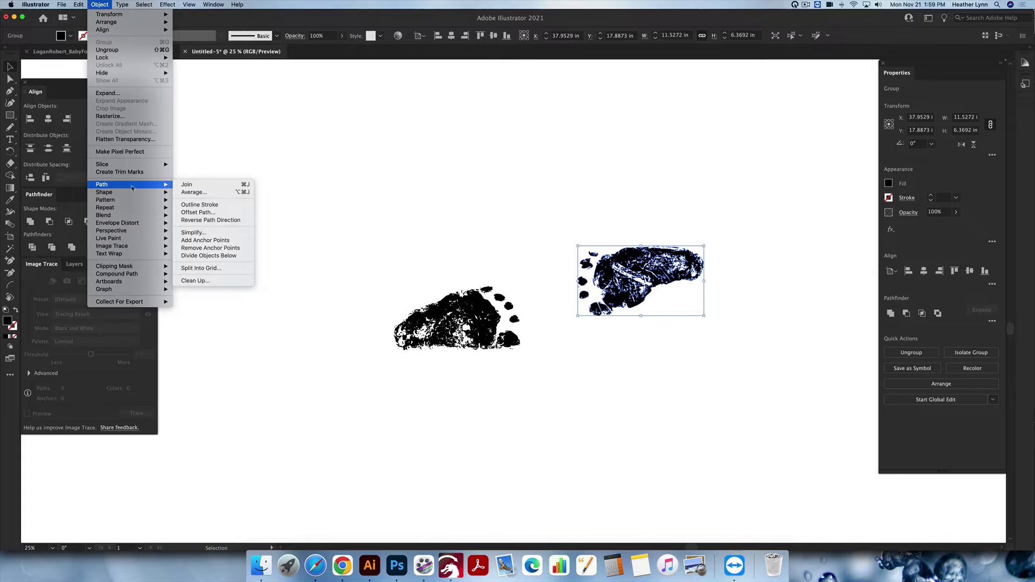
click(212, 216)
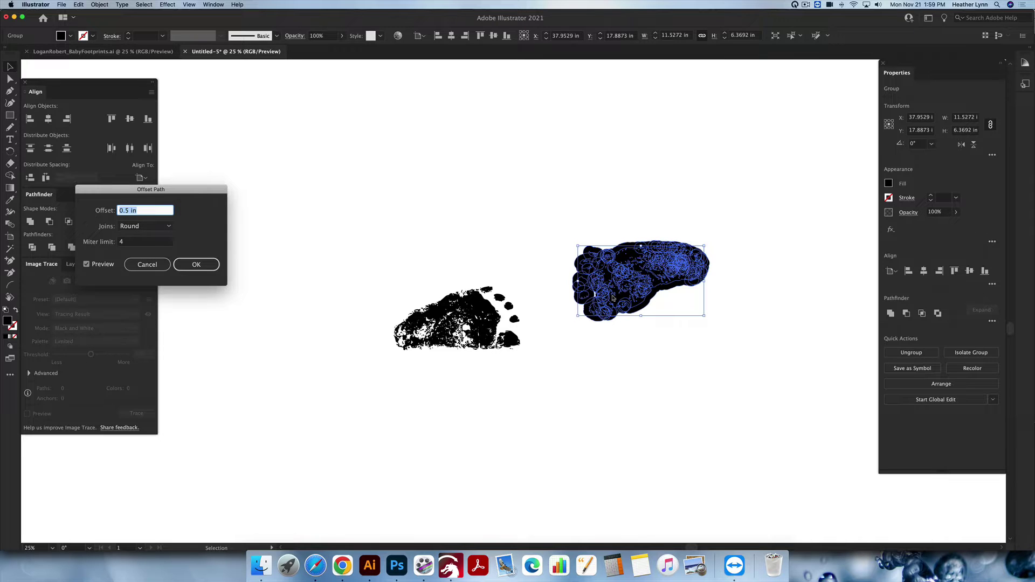
click(196, 265)
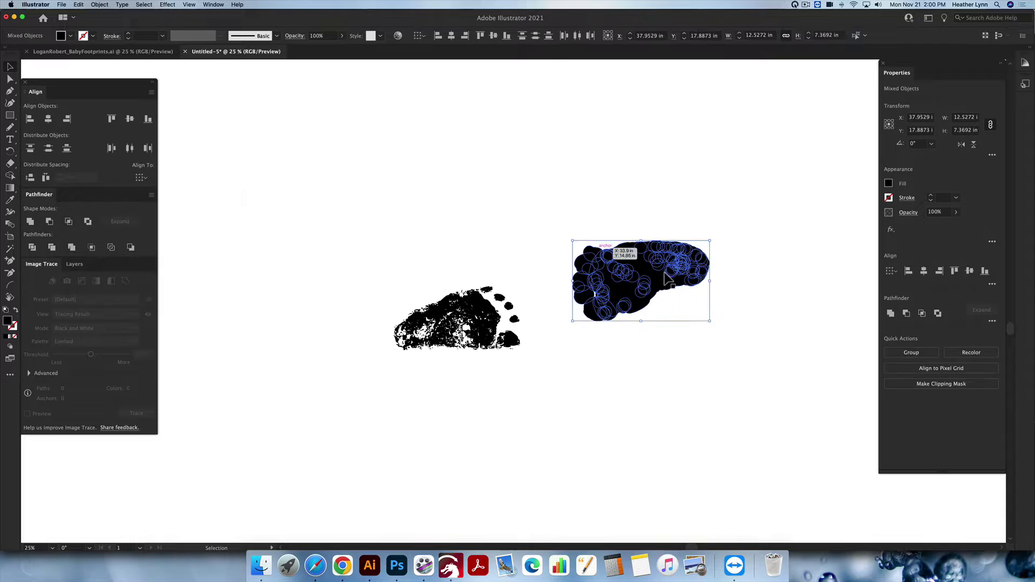
Unite the right footprint with its offset shapes, release the compound path, then unite again.
click(717, 303)
drag(730, 324, 551, 196)
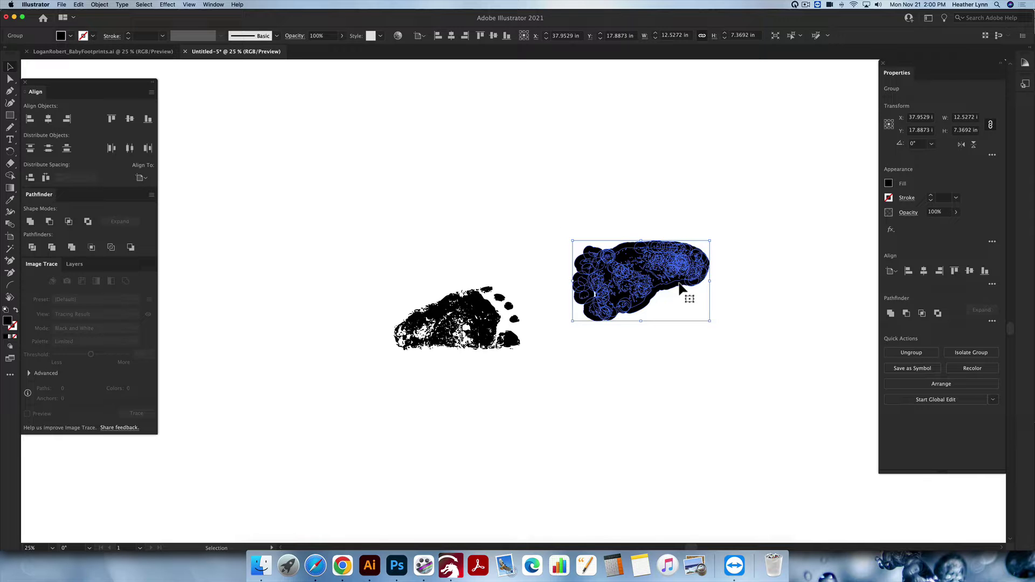
click(30, 221)
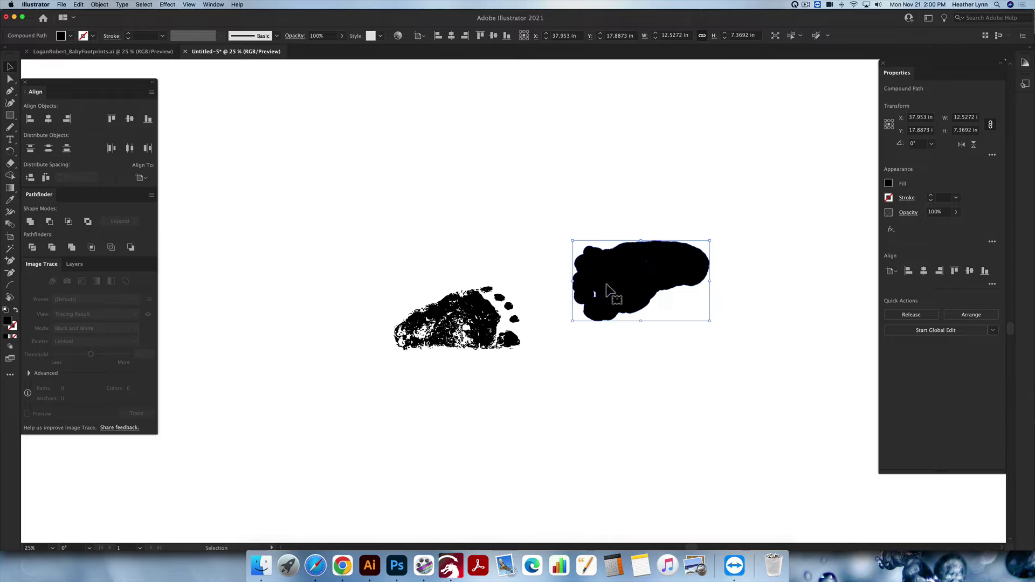
right_click(607, 289)
click(647, 345)
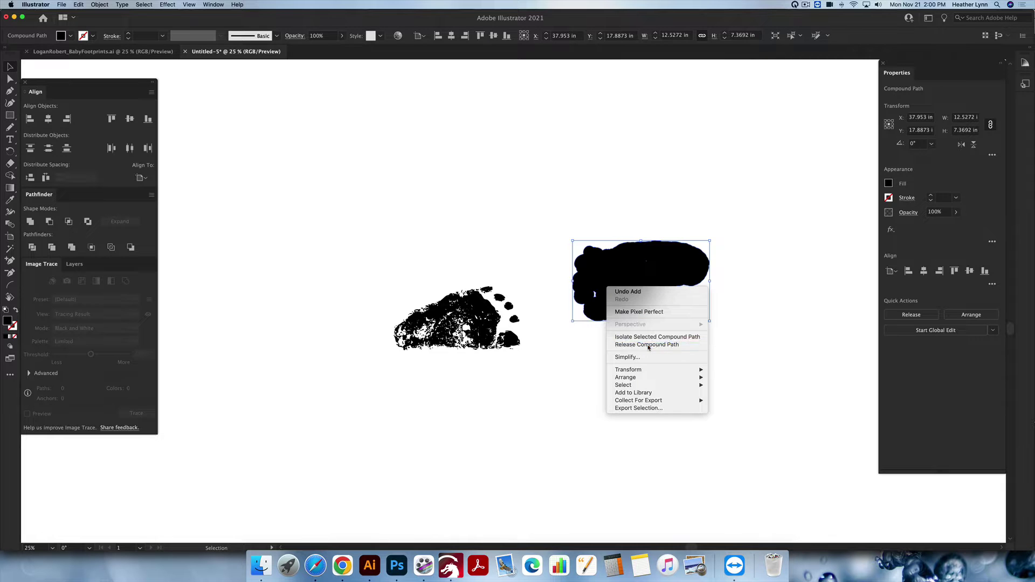
click(29, 223)
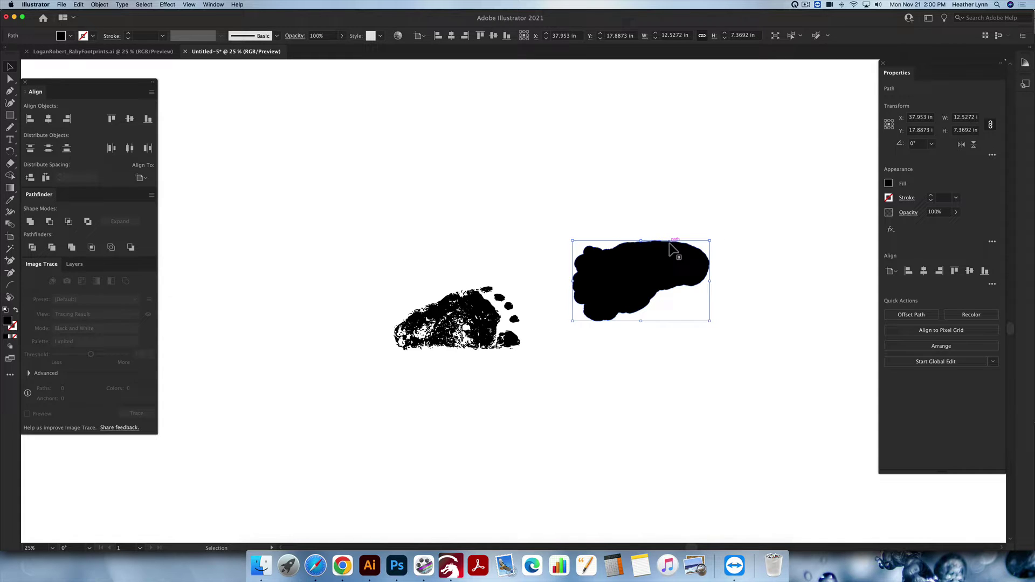
scroll(671, 247, up, 3)
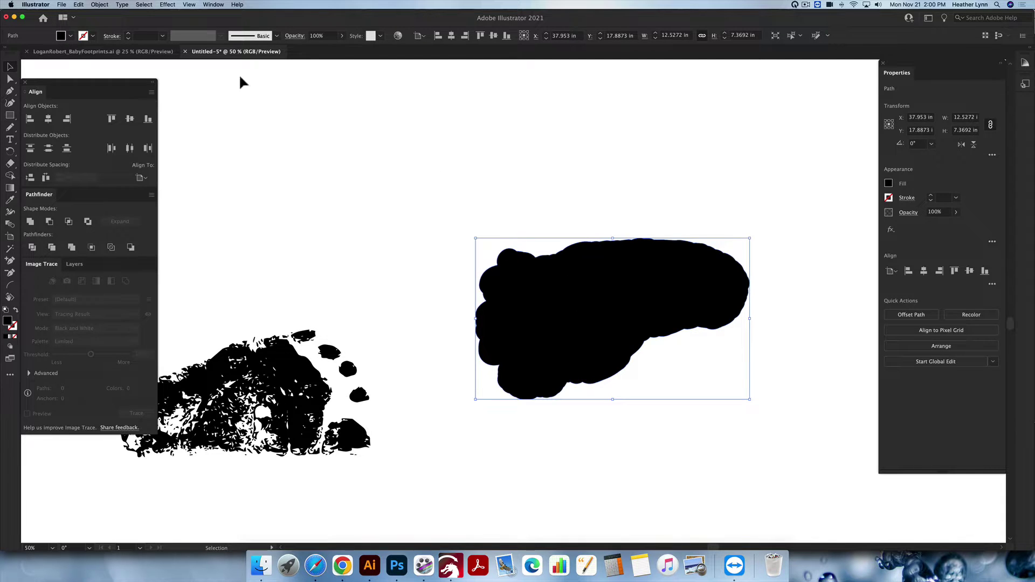
Simplify the right footprint outline to 19 anchor points, then reselect it and swap fill to stroke.
click(97, 7)
mouse_move(130, 184)
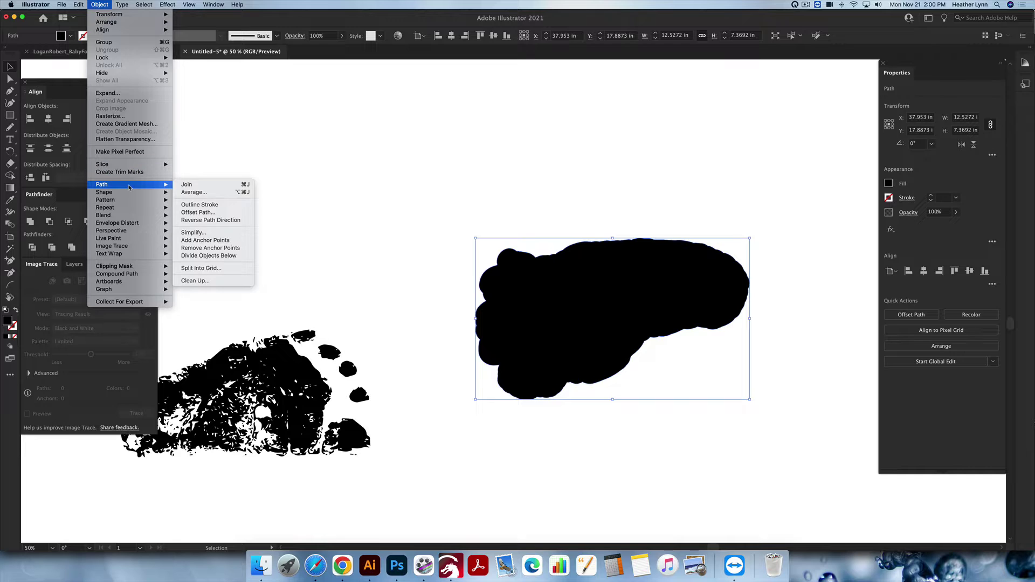
click(217, 235)
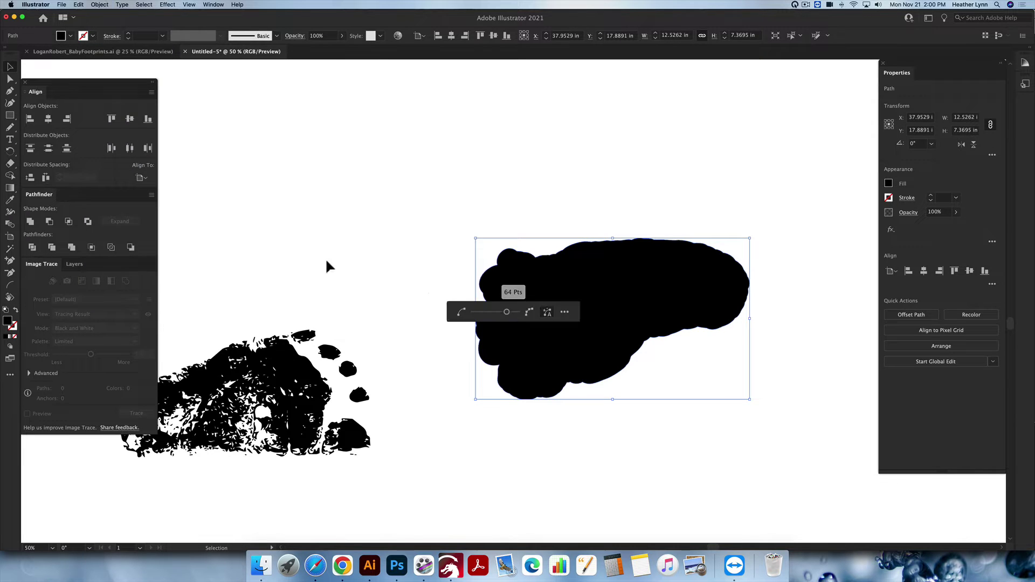
drag(506, 314, 470, 315)
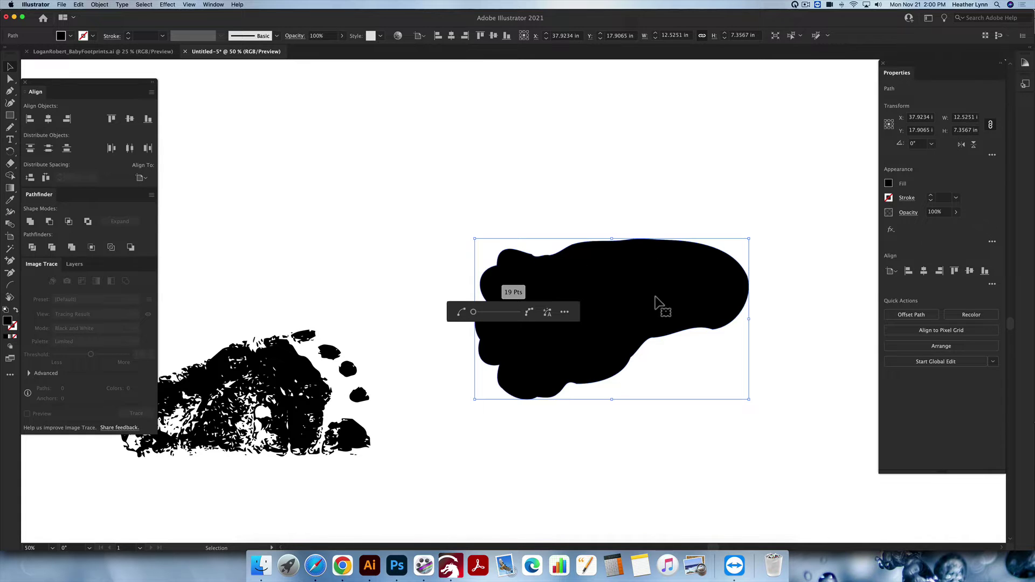
click(464, 201)
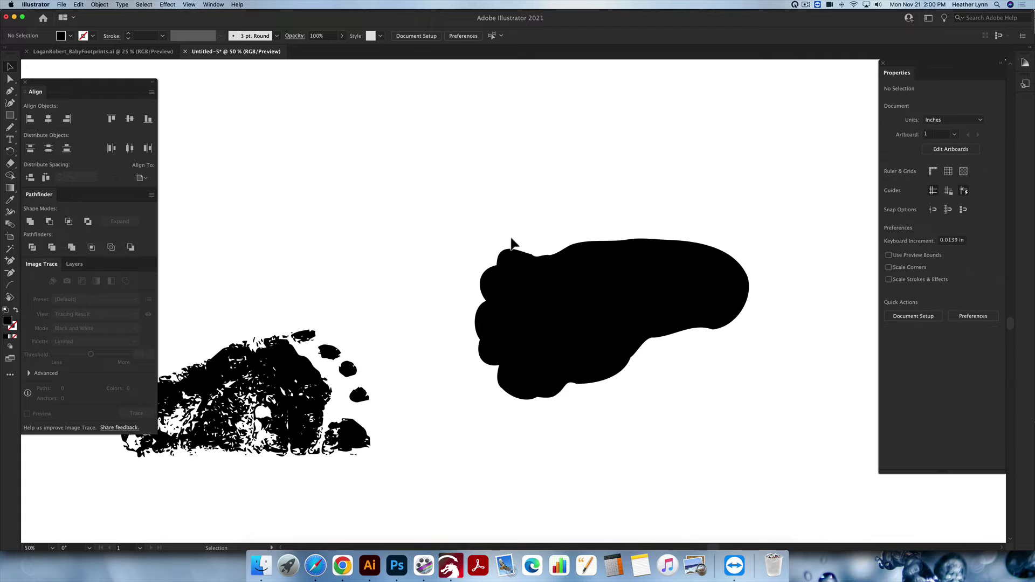
click(563, 297)
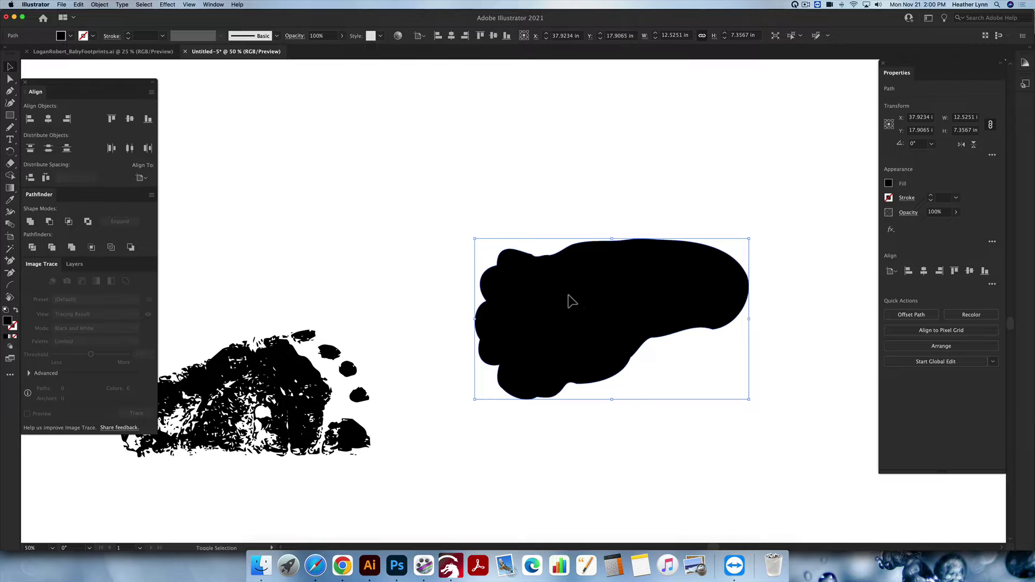
key(shift+x)
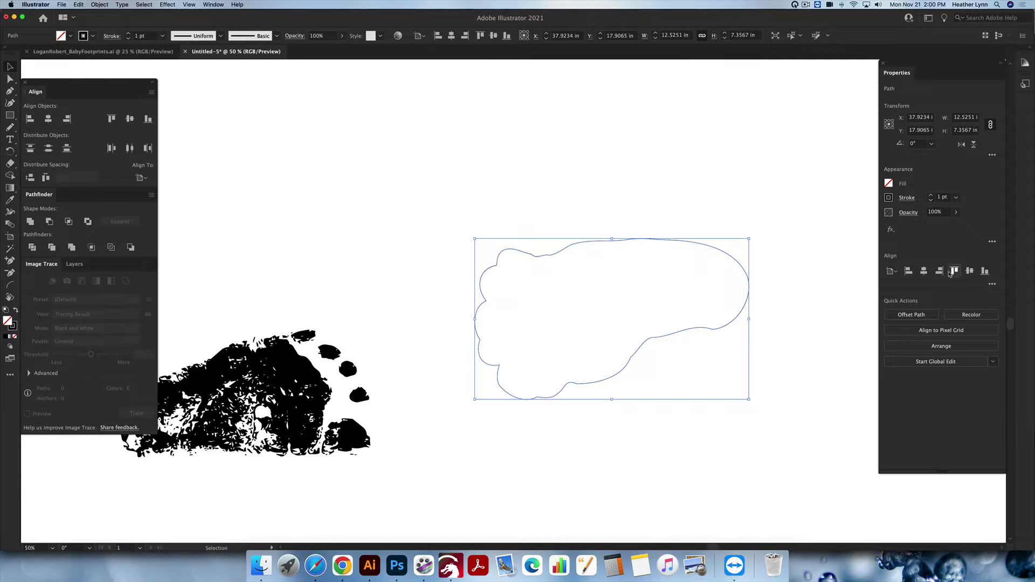
Set the footprint's stroke colour to RGB Red, then deselect it.
click(889, 198)
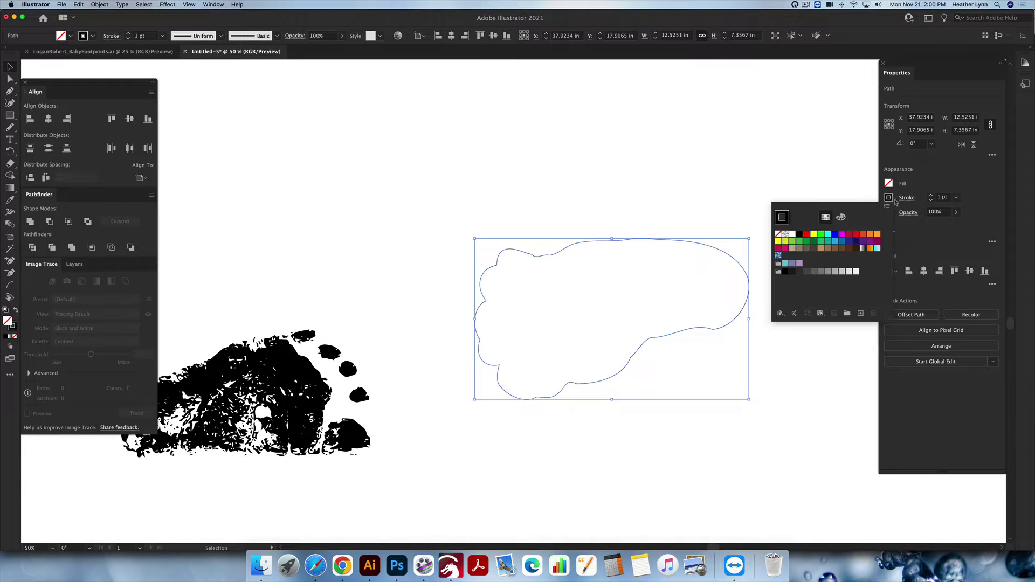
click(806, 234)
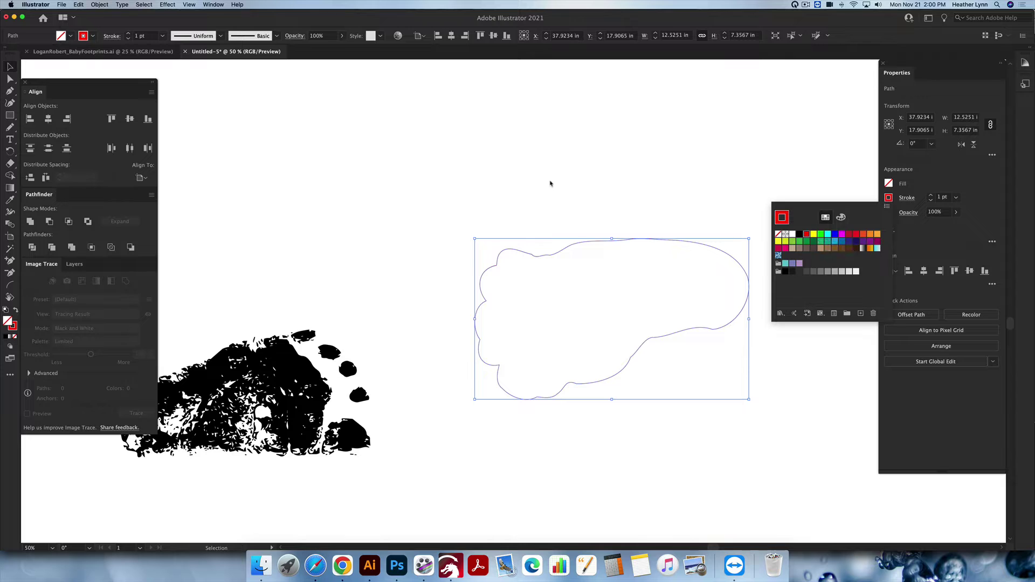
scroll(565, 267, left, 5)
scroll(566, 267, down, 2)
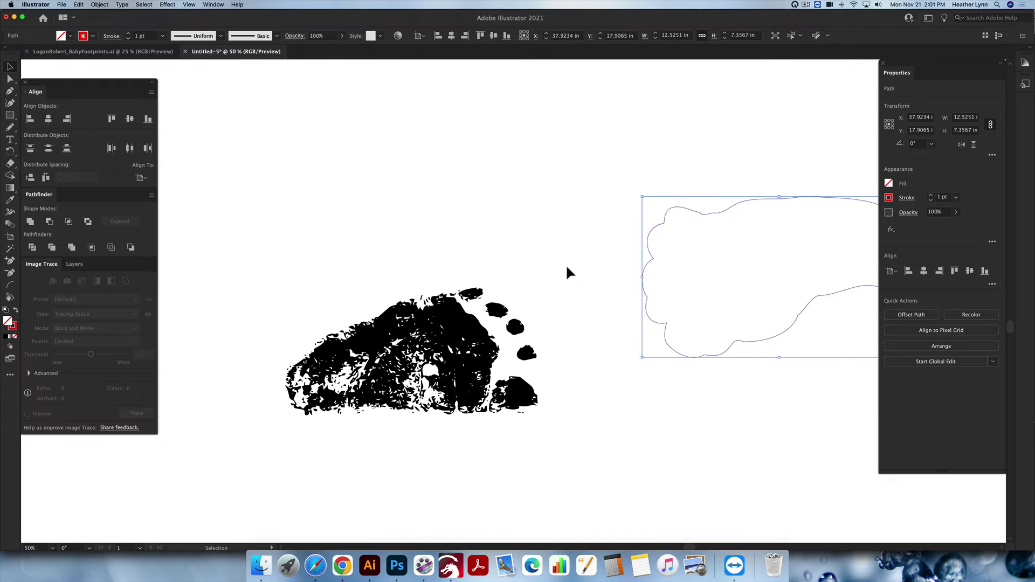
scroll(565, 264, down, 1)
scroll(565, 265, right, 3)
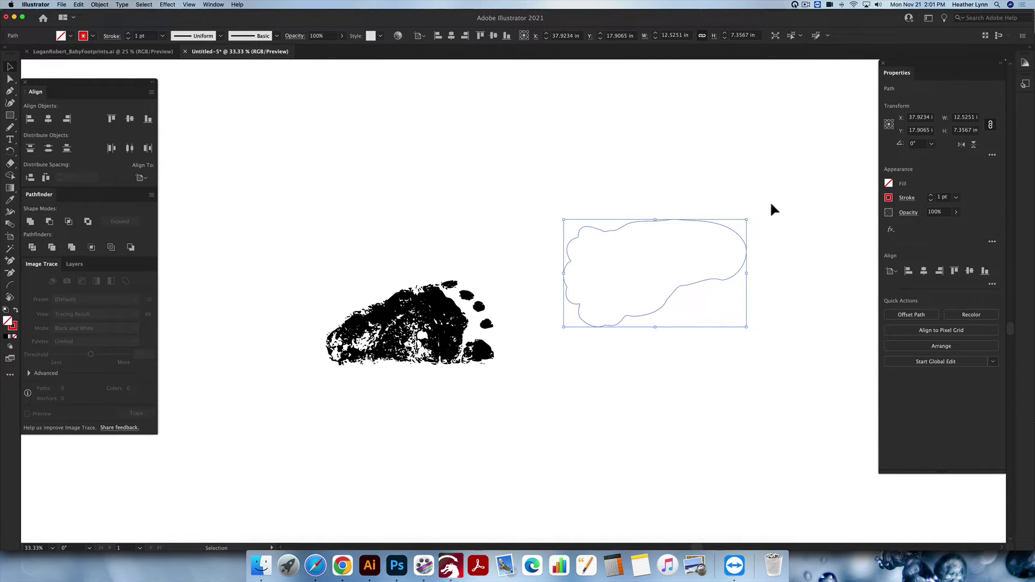
click(428, 207)
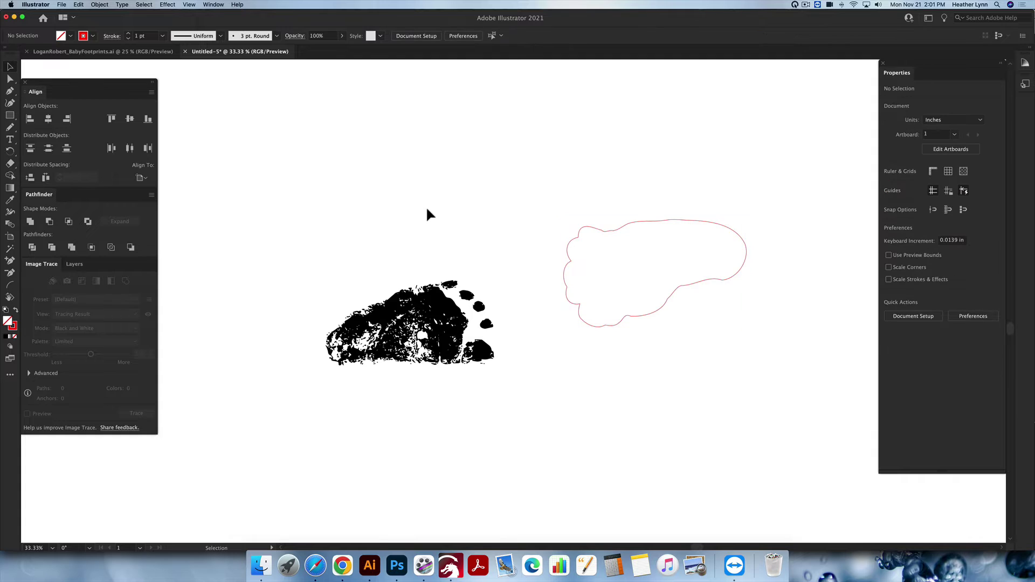
Offset the left footprint's path outward by 0.5 in with rounded joins.
click(440, 314)
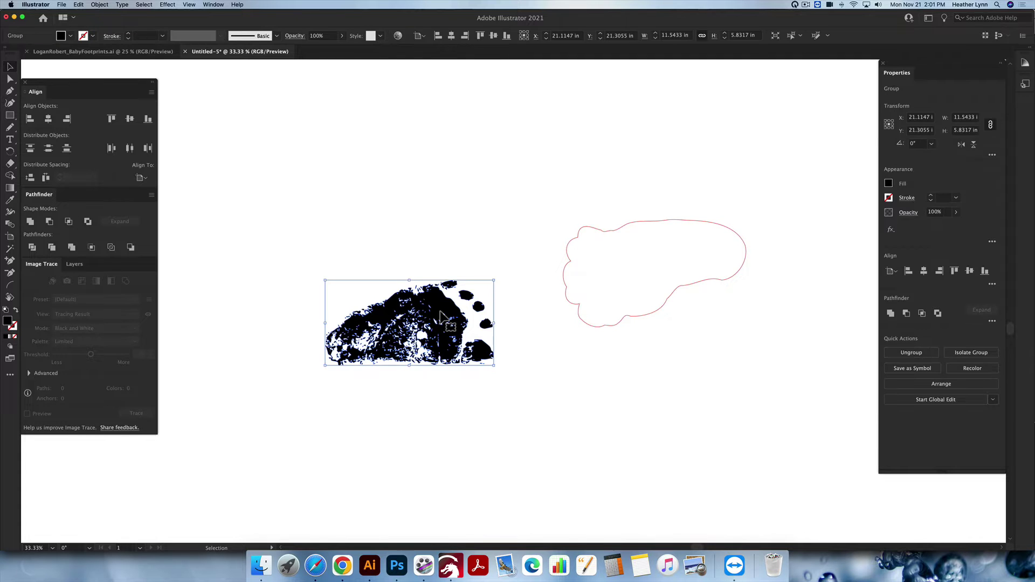
click(99, 5)
mouse_move(129, 188)
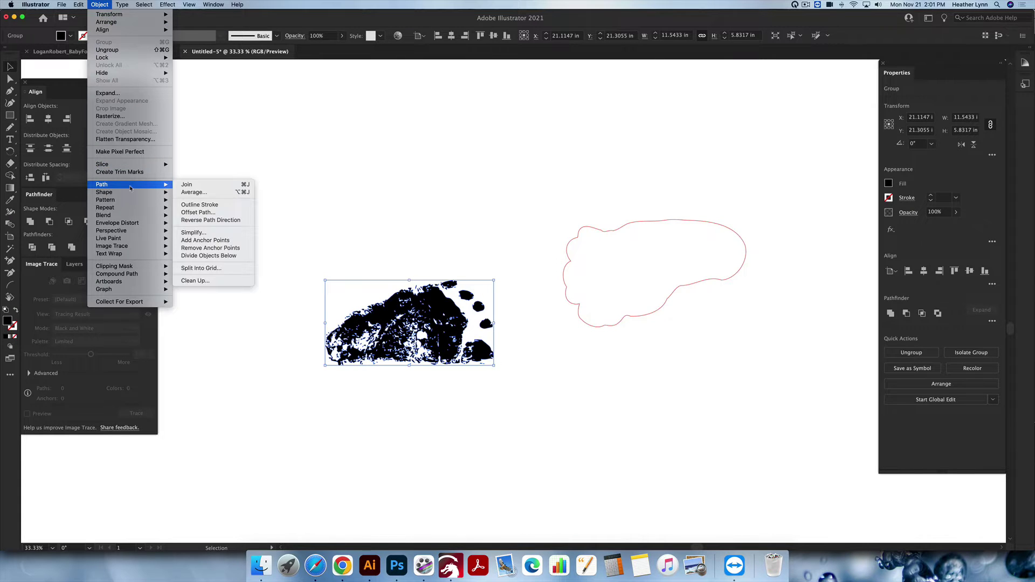
click(219, 213)
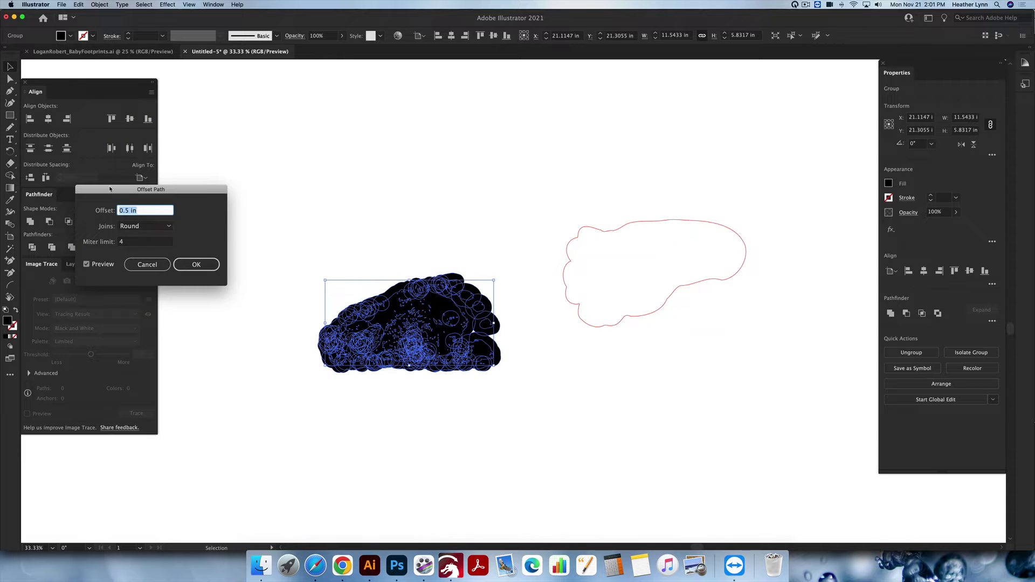
click(196, 269)
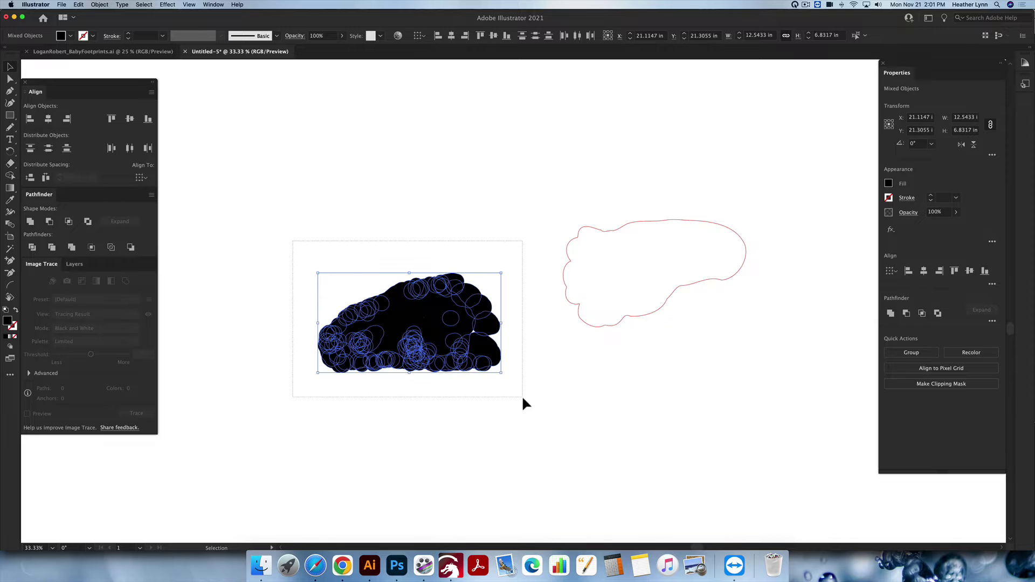
Group the footprint with its offset shapes, unite them, and release the compound path.
key(super+g)
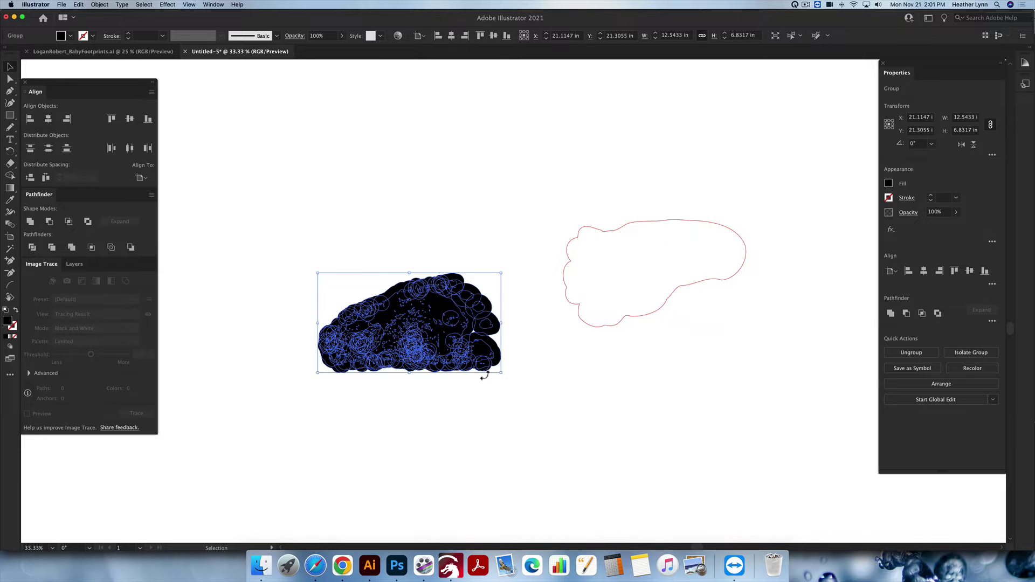
click(29, 222)
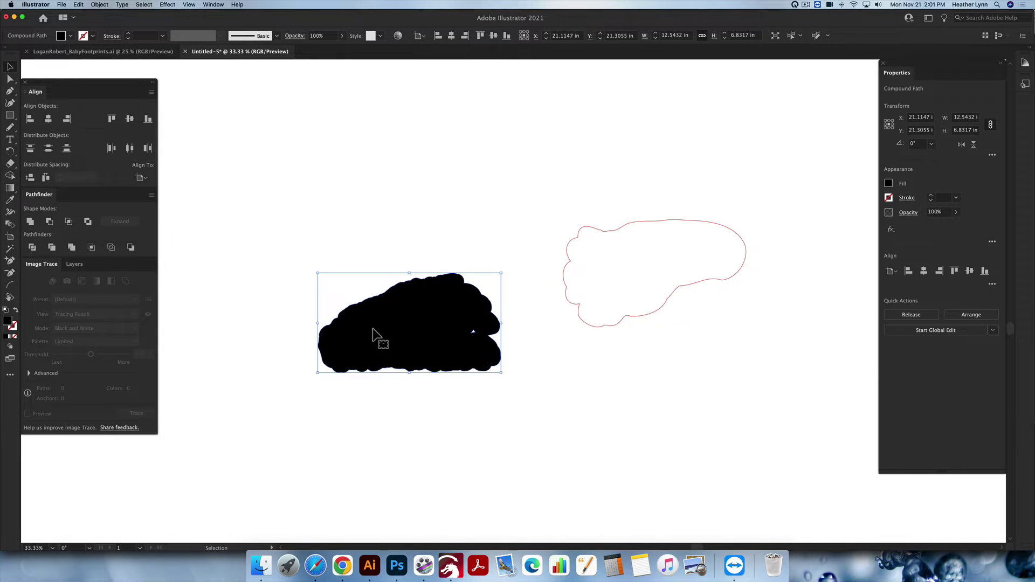
right_click(400, 333)
click(434, 392)
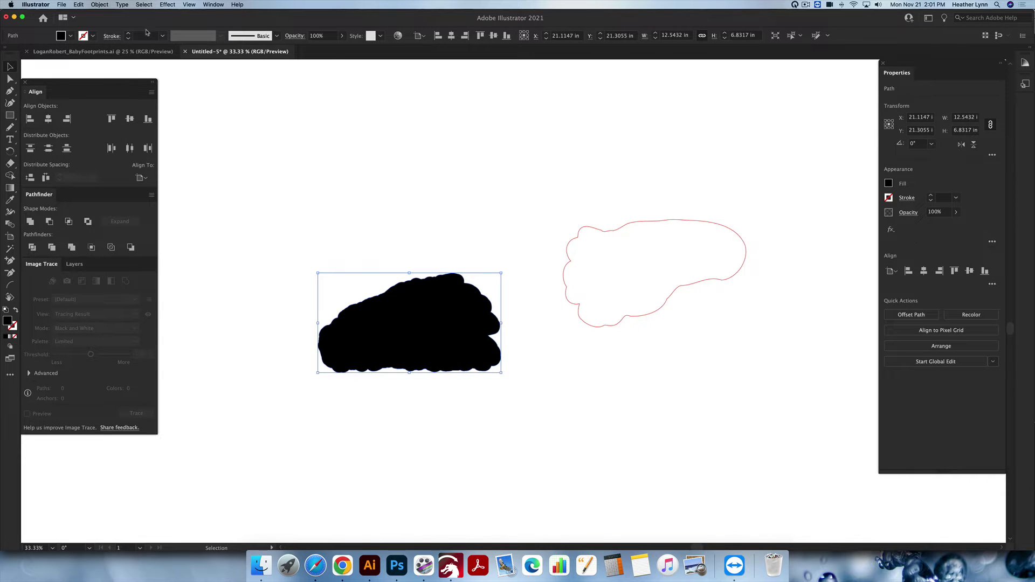
click(100, 5)
Simplify the left footprint outline from 56 to 30 anchor points.
mouse_move(140, 184)
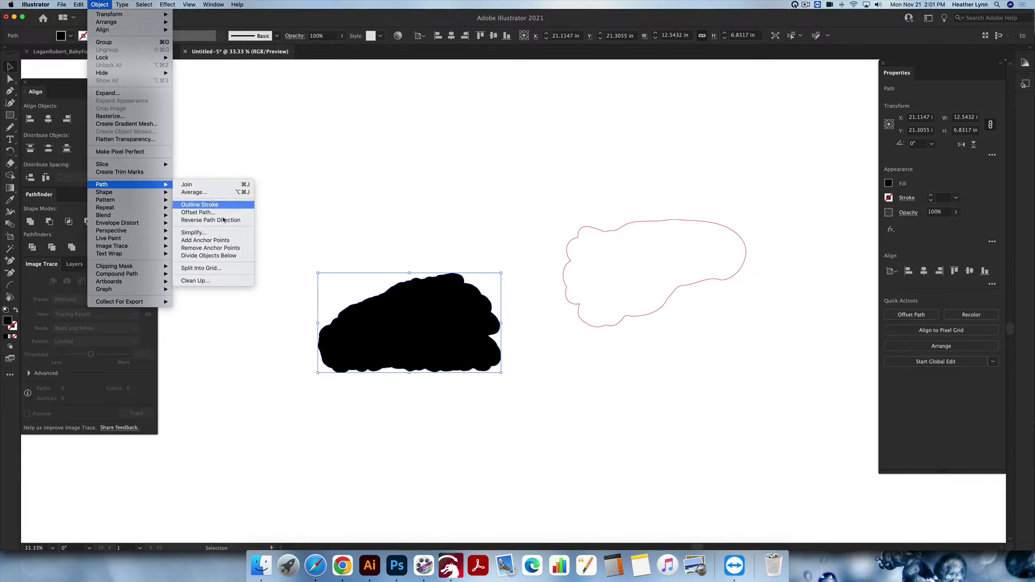
click(234, 234)
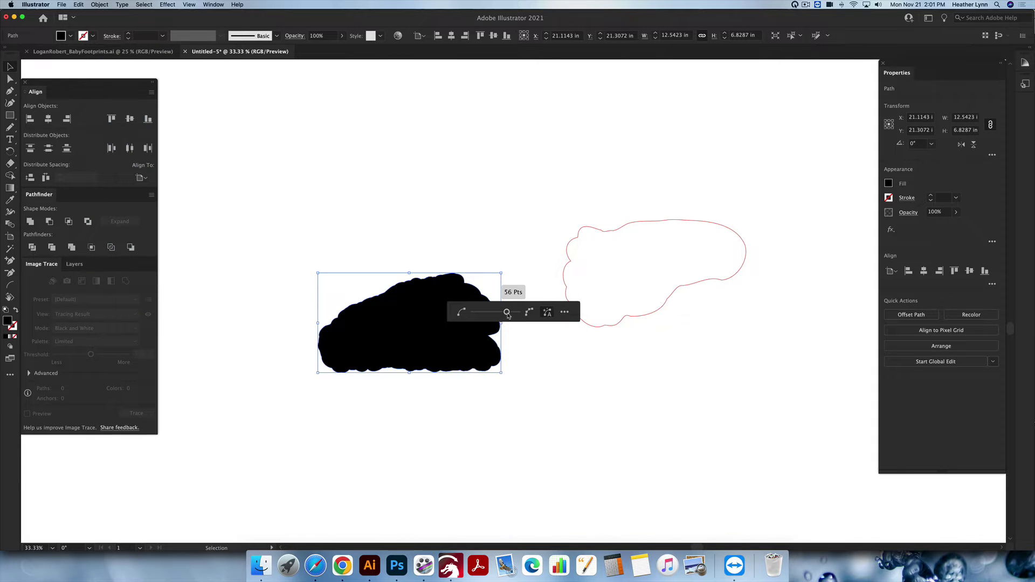
drag(476, 317, 472, 317)
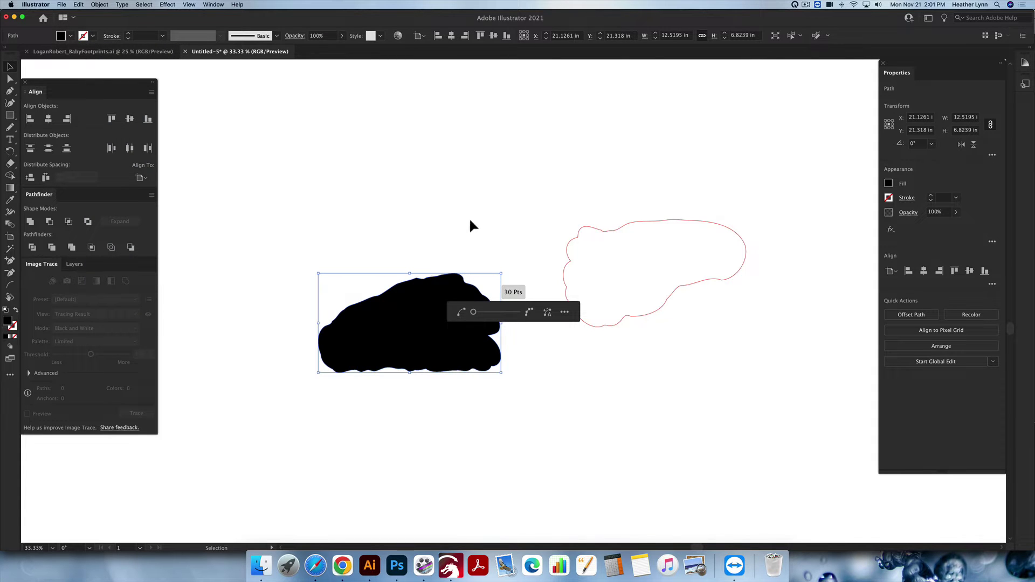
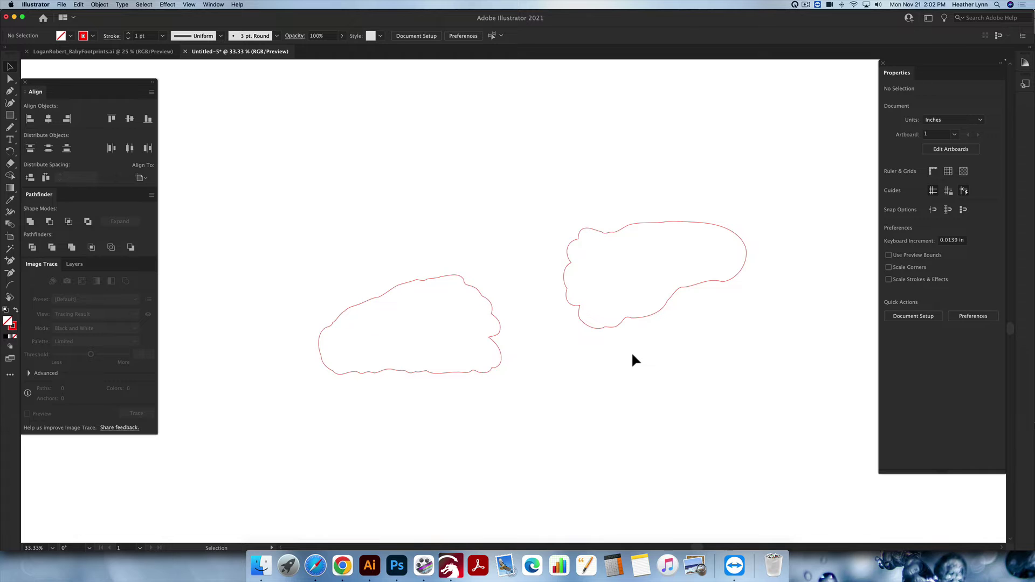
Paste the scanned footprint image in back of the outlines and select the left outline.
key(super+b)
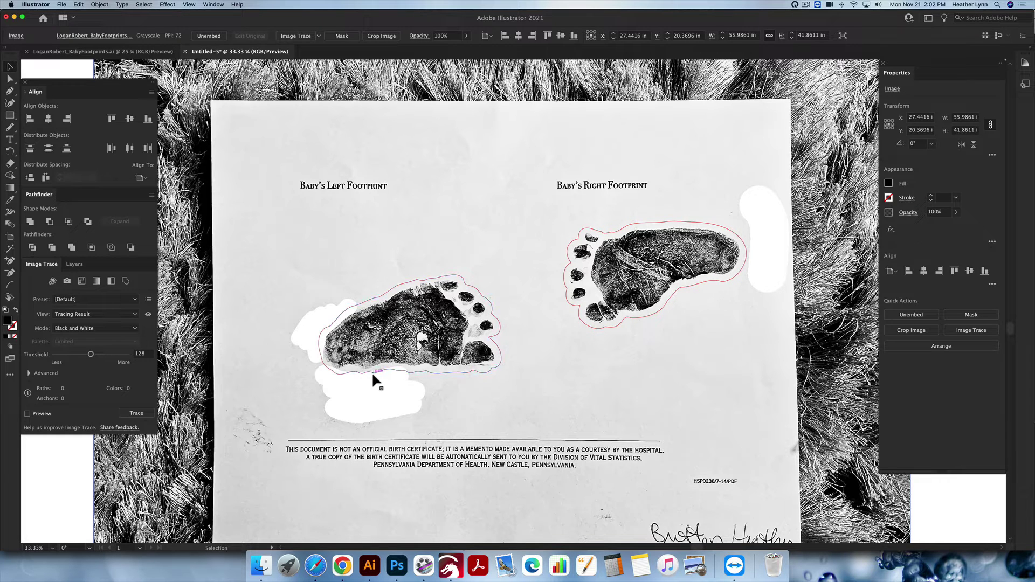
scroll(372, 368, up, 2)
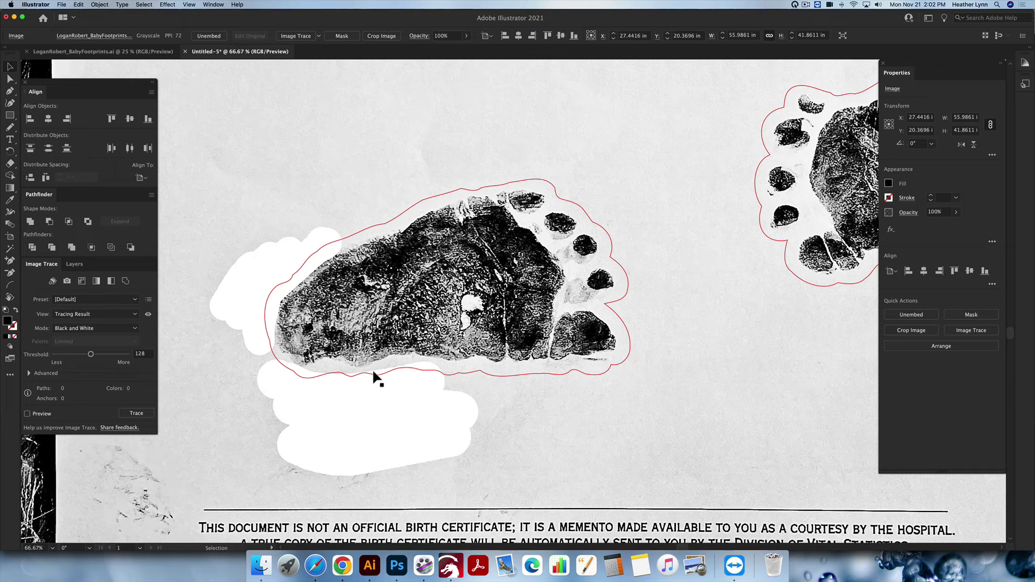
scroll(371, 368, left, 1)
scroll(383, 371, up, 1)
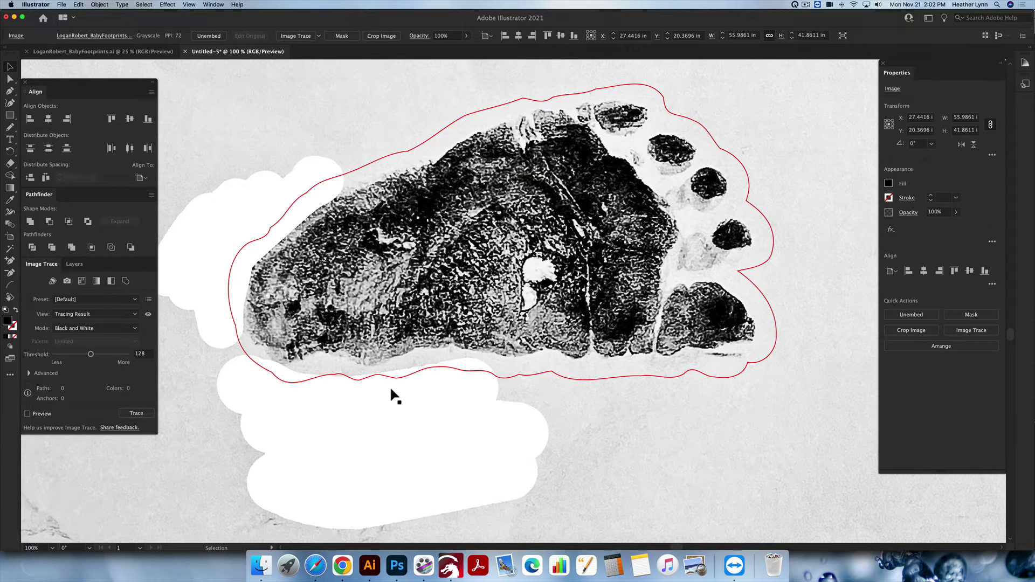
click(400, 378)
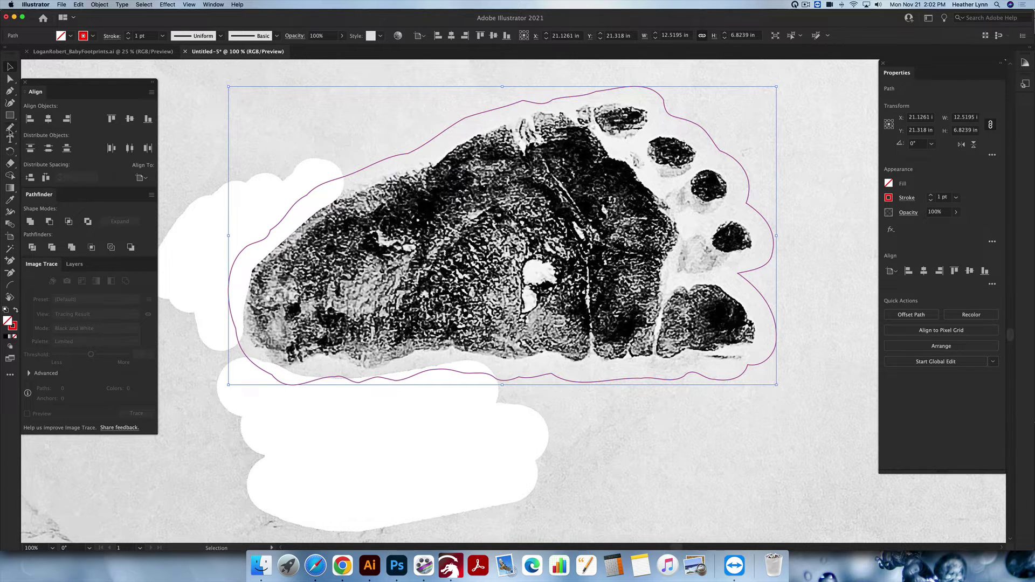
With the Pencil tool, redraw the left outline's bottom and left edges and join them.
click(10, 129)
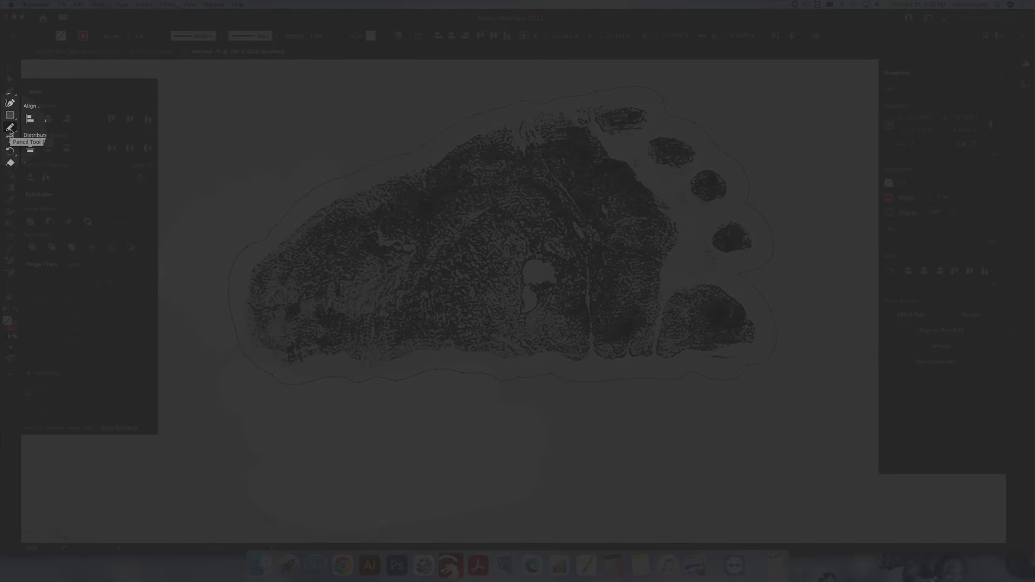
click(10, 129)
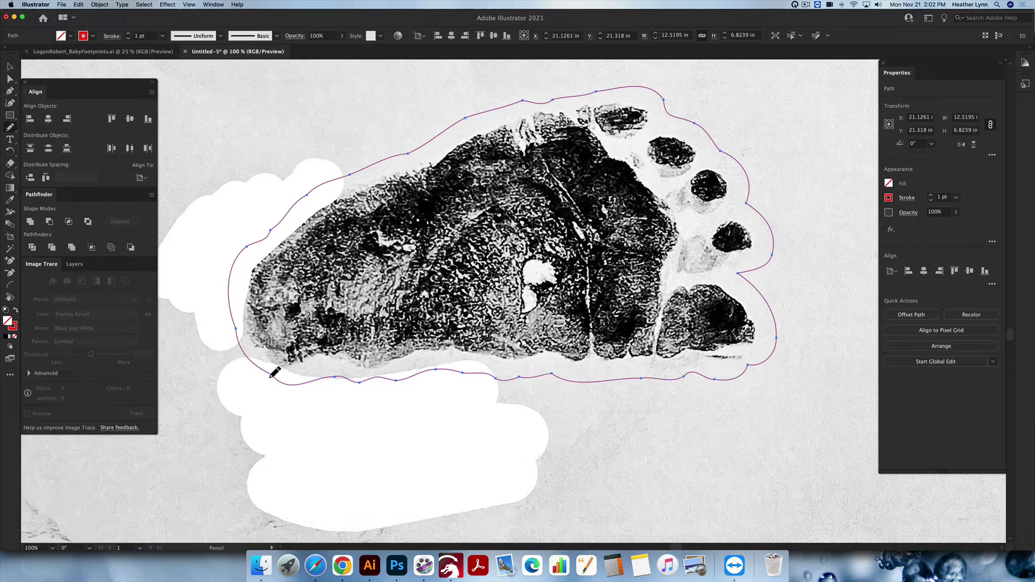
mouse_move(272, 378)
mouse_down()
mouse_move(389, 388)
mouse_move(437, 372)
mouse_move(683, 379)
mouse_up()
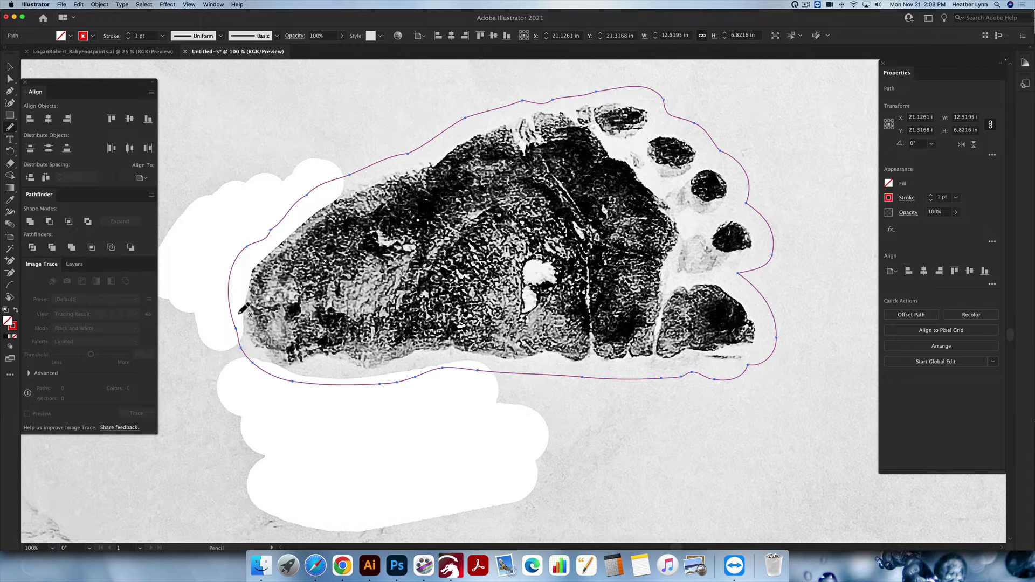
drag(235, 329, 253, 245)
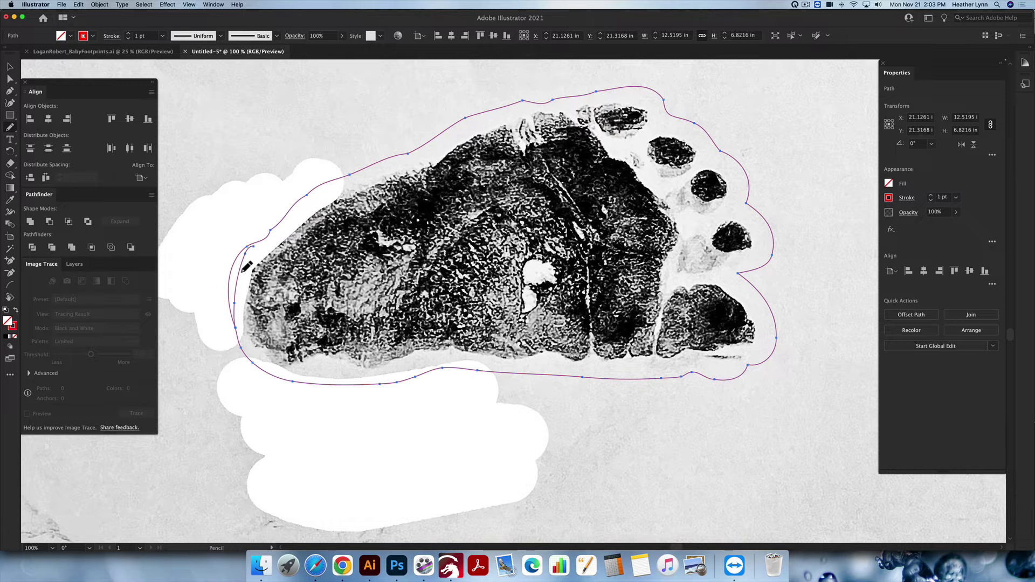
key(ctrl+j)
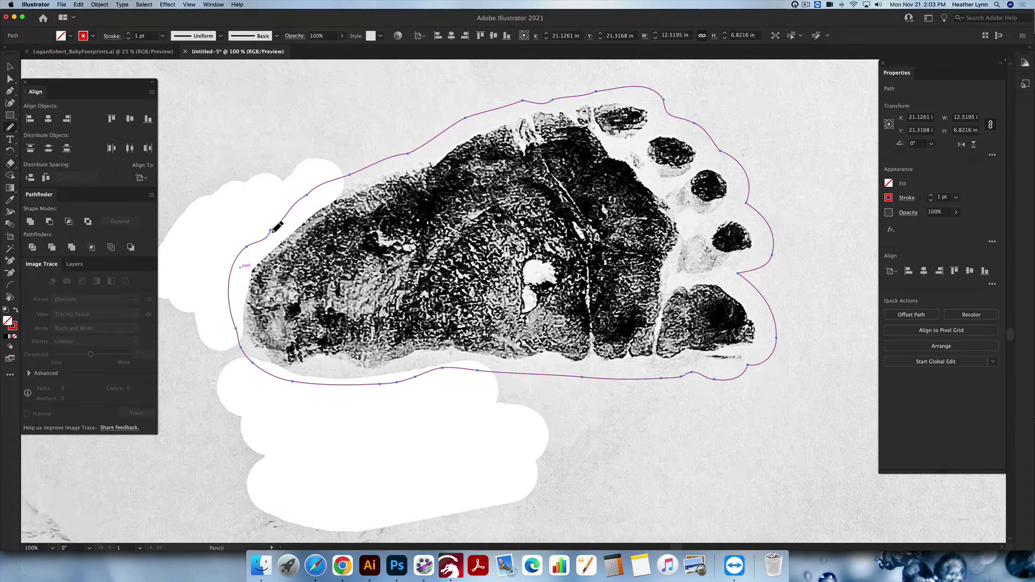
Smooth the left outline's upper-left edge, the dip in its top and the bottom hook.
mouse_move(271, 232)
mouse_down()
mouse_move(240, 290)
mouse_move(236, 327)
mouse_move(246, 351)
mouse_up()
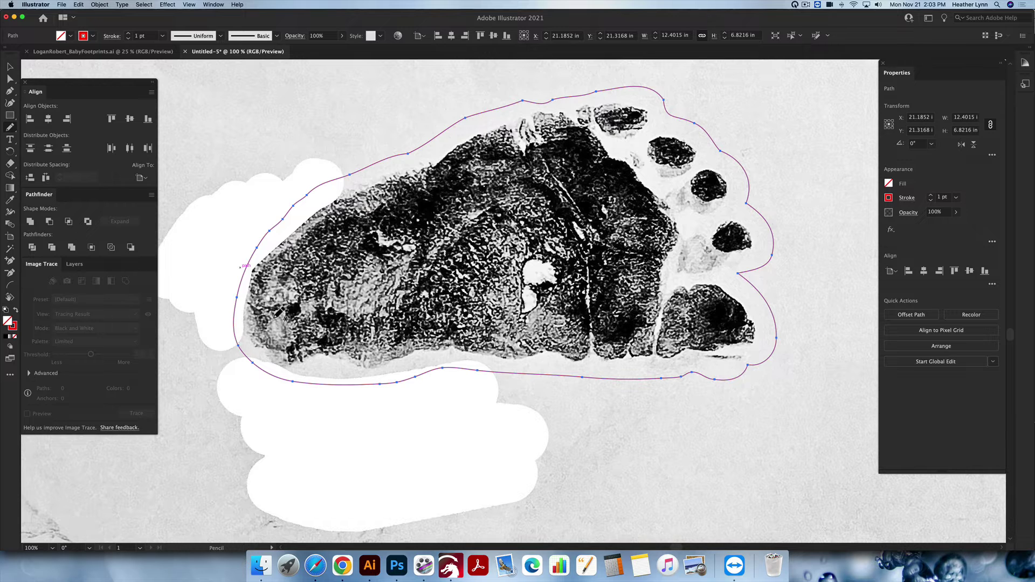
drag(272, 234, 331, 180)
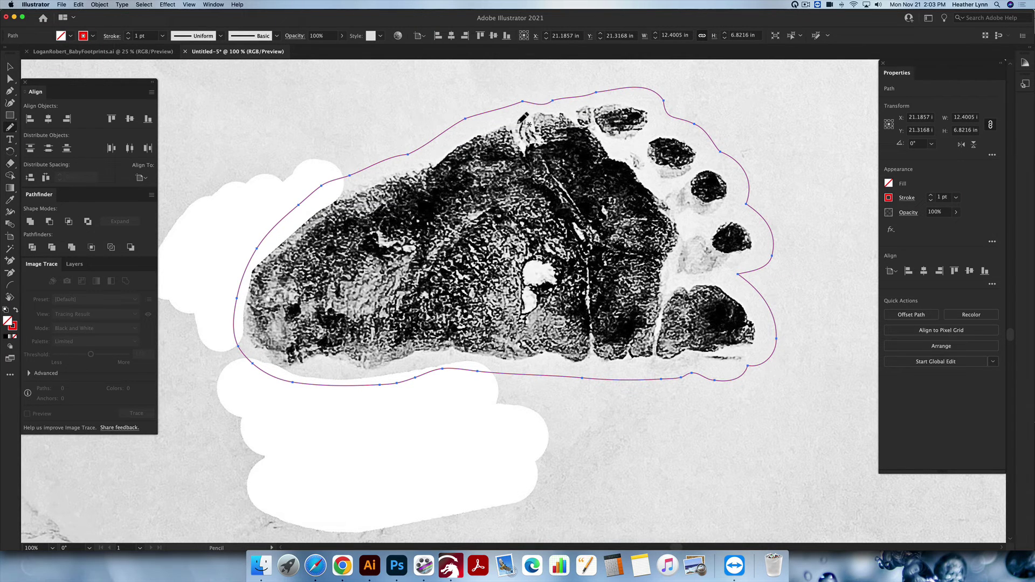
scroll(509, 115, up, 1)
drag(529, 111, 616, 97)
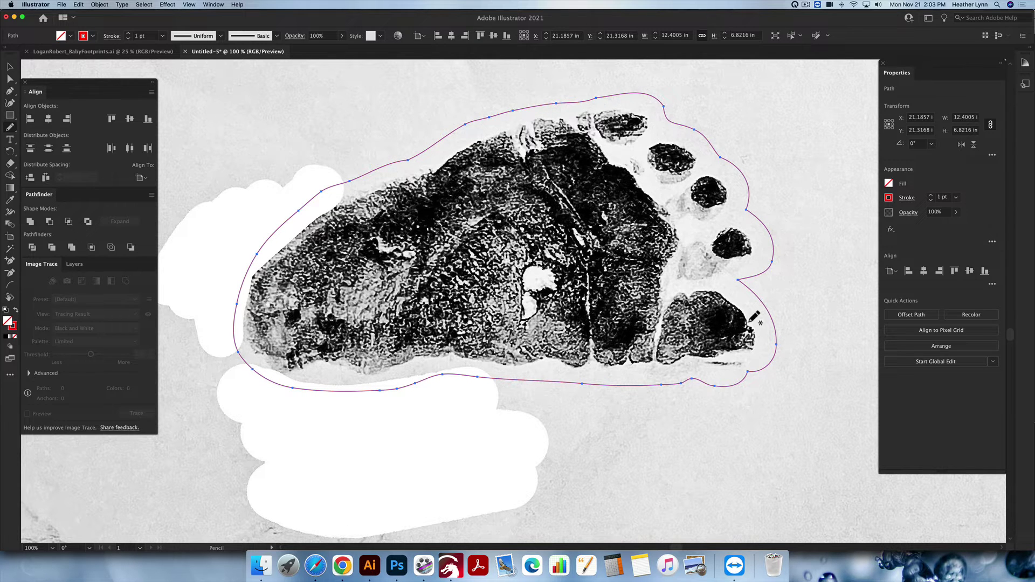
drag(689, 384, 703, 379)
scroll(719, 382, down, 2)
scroll(721, 384, down, 3)
scroll(728, 367, right, 3)
scroll(736, 349, up, 1)
scroll(736, 349, up, 3)
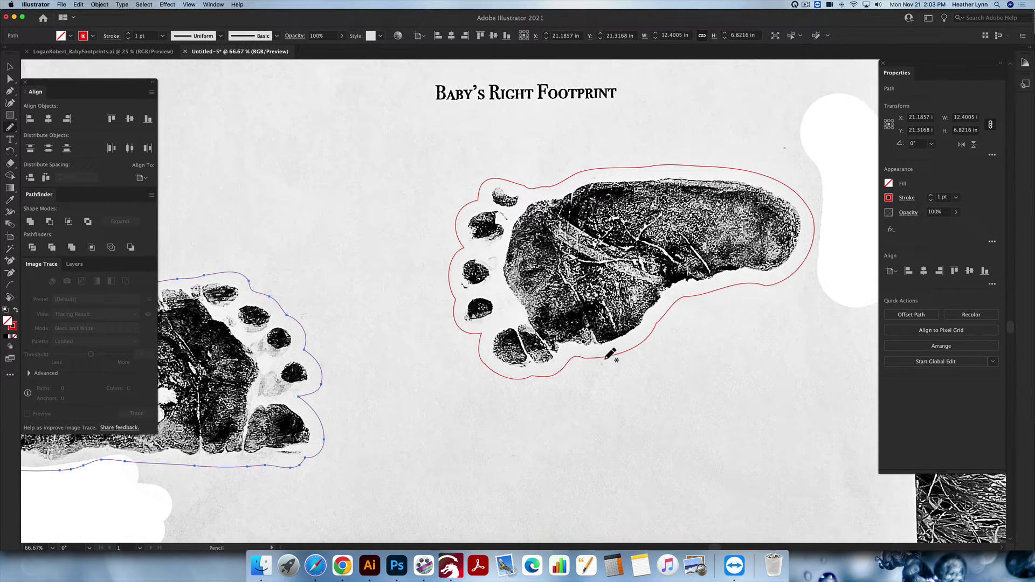
key(v)
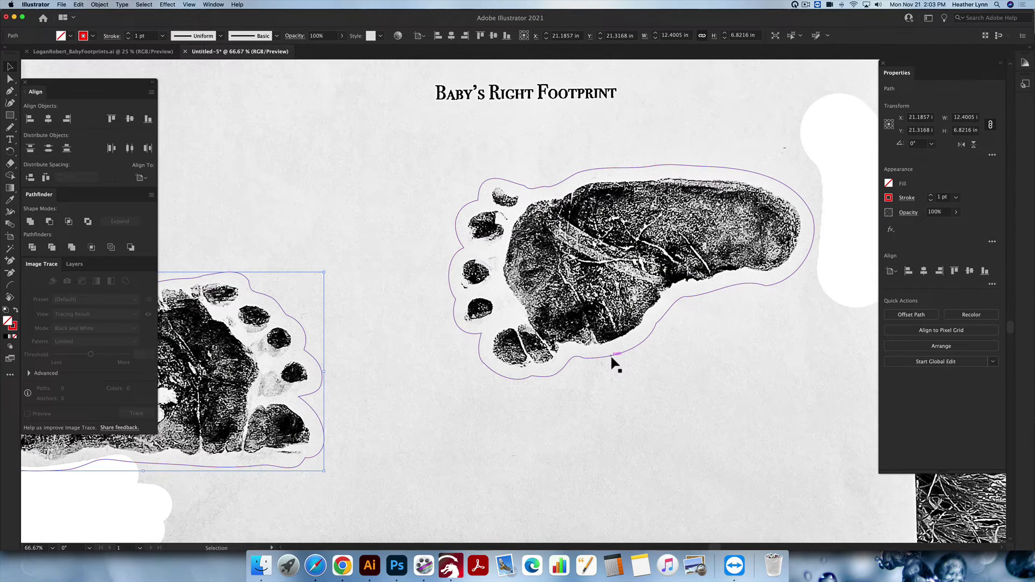
Pencil-redraw the right outline's lower edge from the bottom up toward the toes.
click(610, 354)
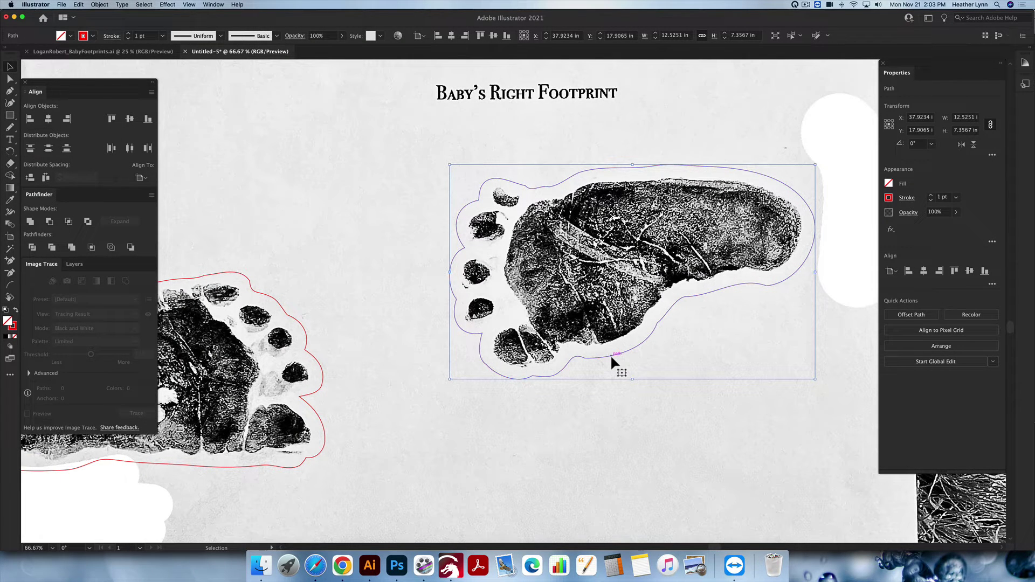
key(n)
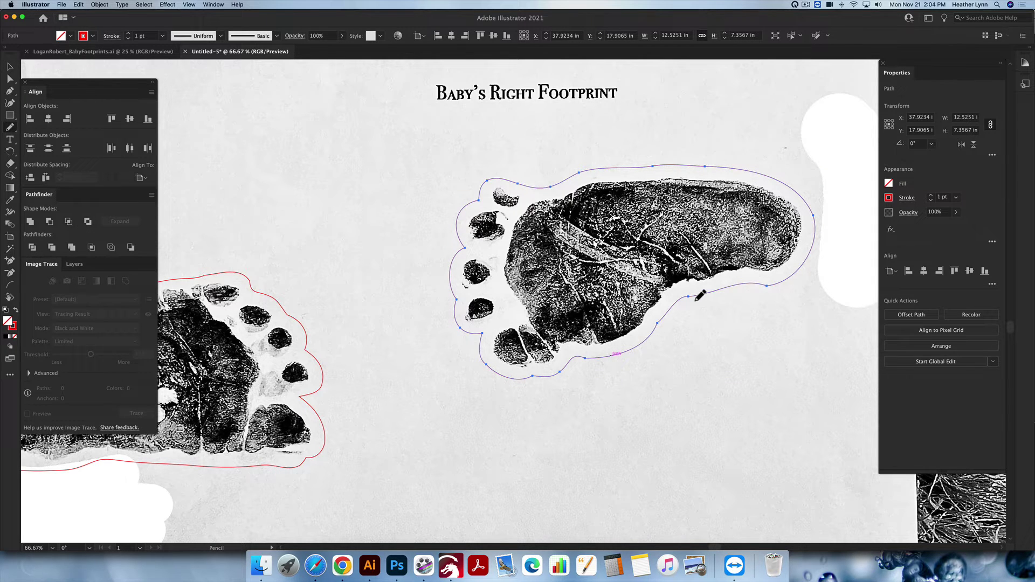
drag(674, 307, 644, 354)
drag(535, 379, 563, 370)
mouse_move(754, 287)
mouse_down()
mouse_move(784, 283)
mouse_move(814, 258)
mouse_up()
key(v)
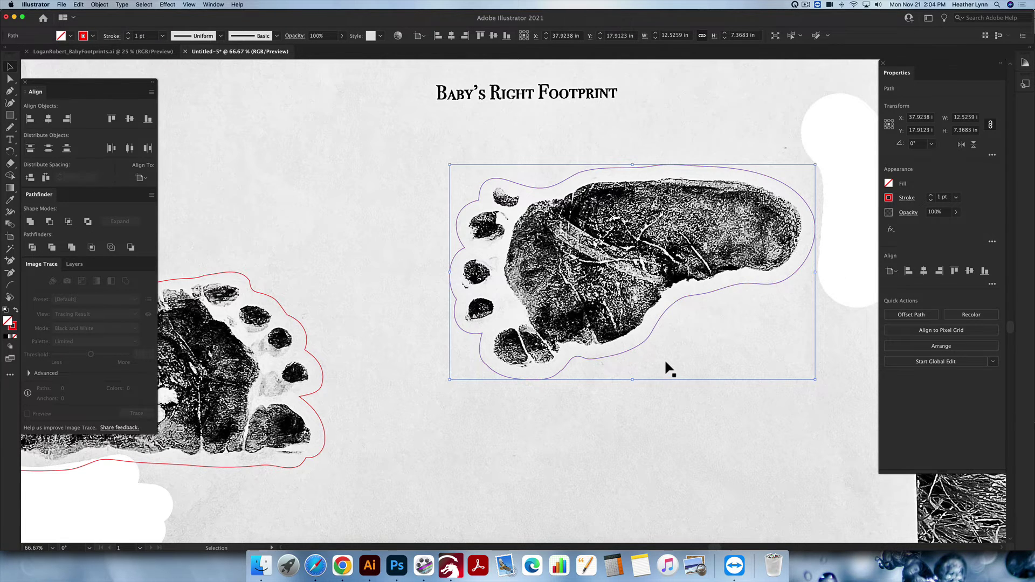
key(super+minus)
key(super+minus)
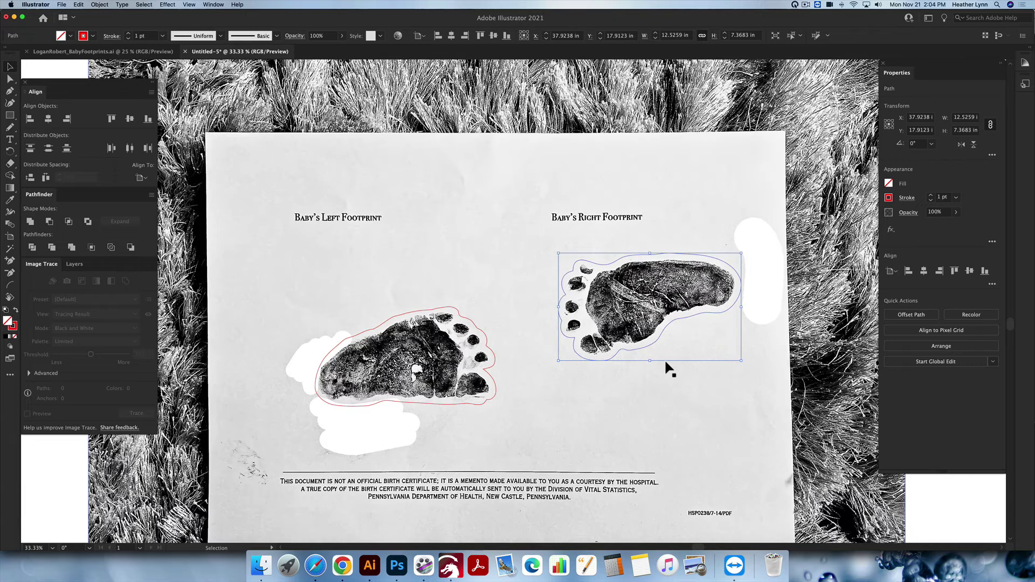
Select the right footprint's outline together with the scanned certificate image.
scroll(666, 365, down, 2)
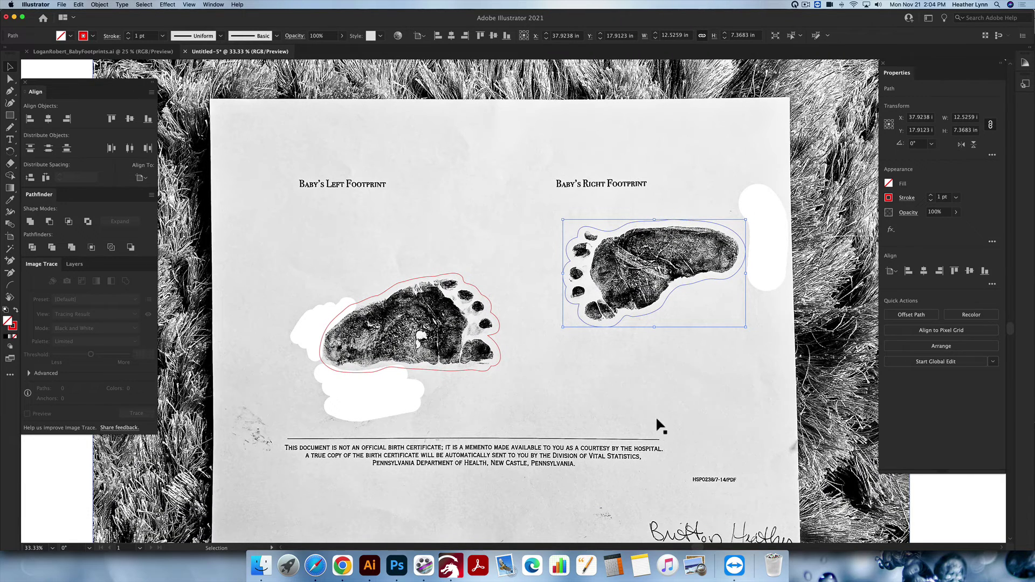
click(492, 367)
key(b)
key(n)
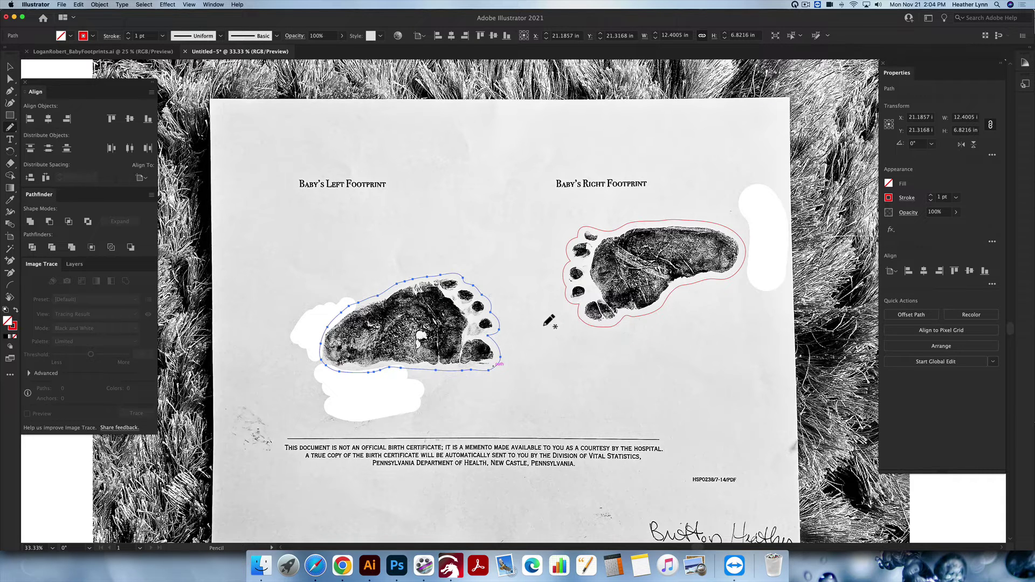
key(v)
click(539, 364)
scroll(594, 360, right, 3)
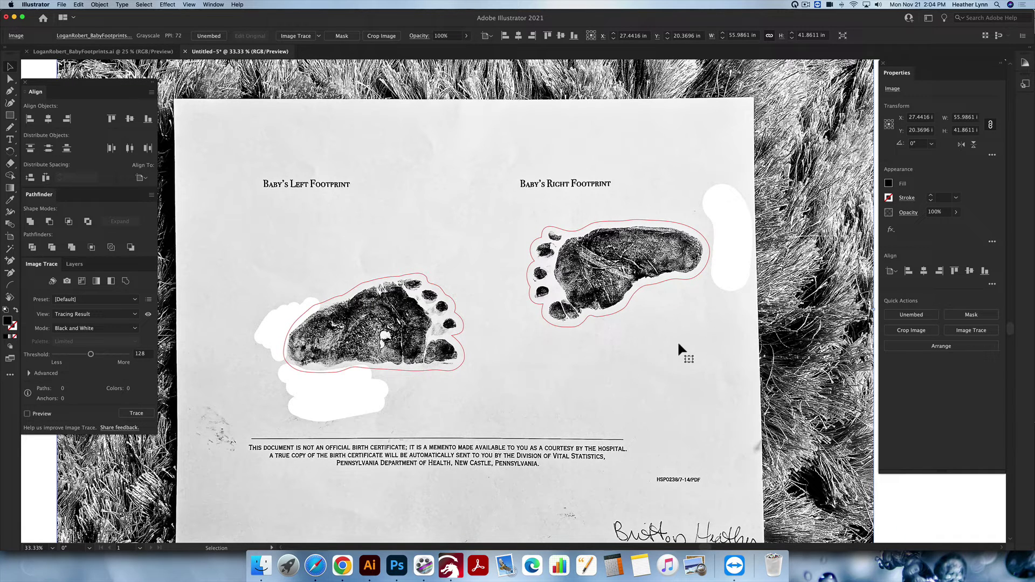
click(640, 287)
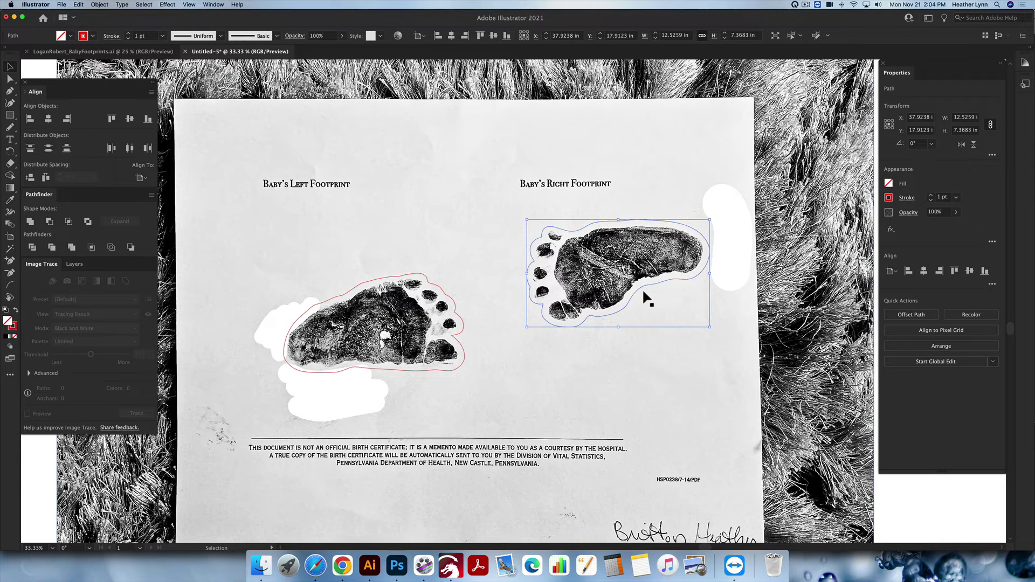
scroll(625, 287, up, 1)
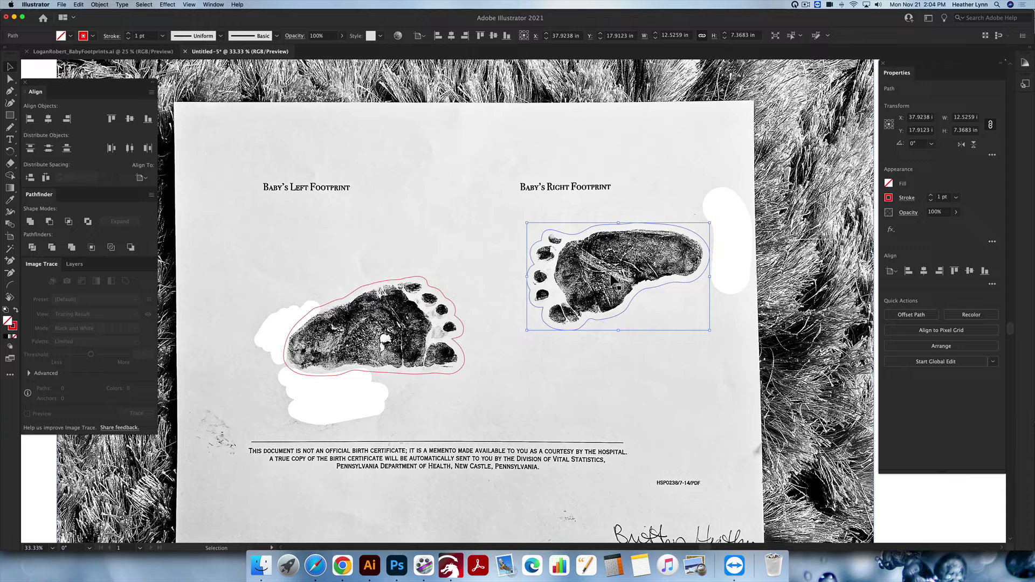
shift+click(617, 281)
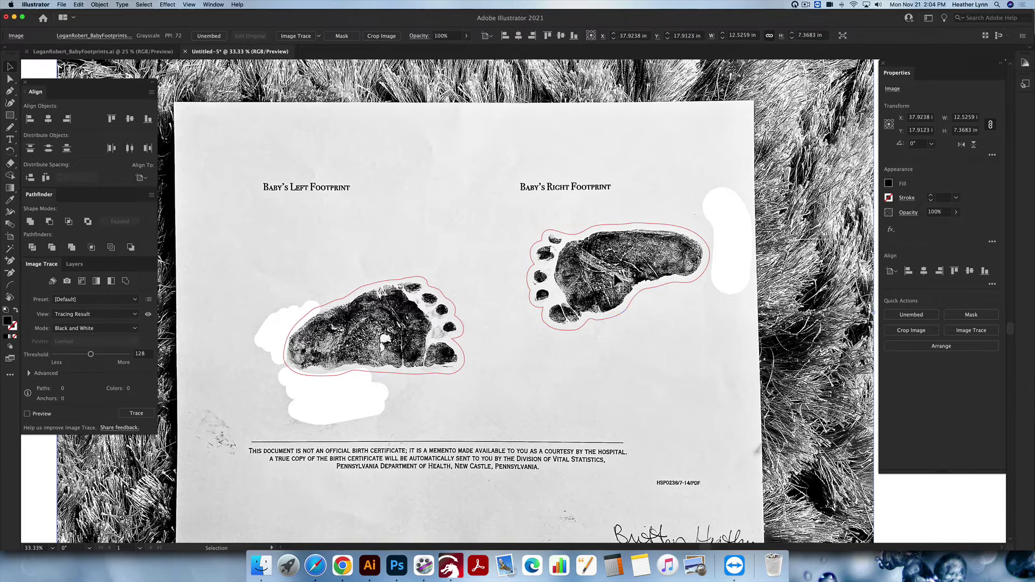
Make a clipping mask from the right outline and the scanned image via the context menu.
right_click(625, 315)
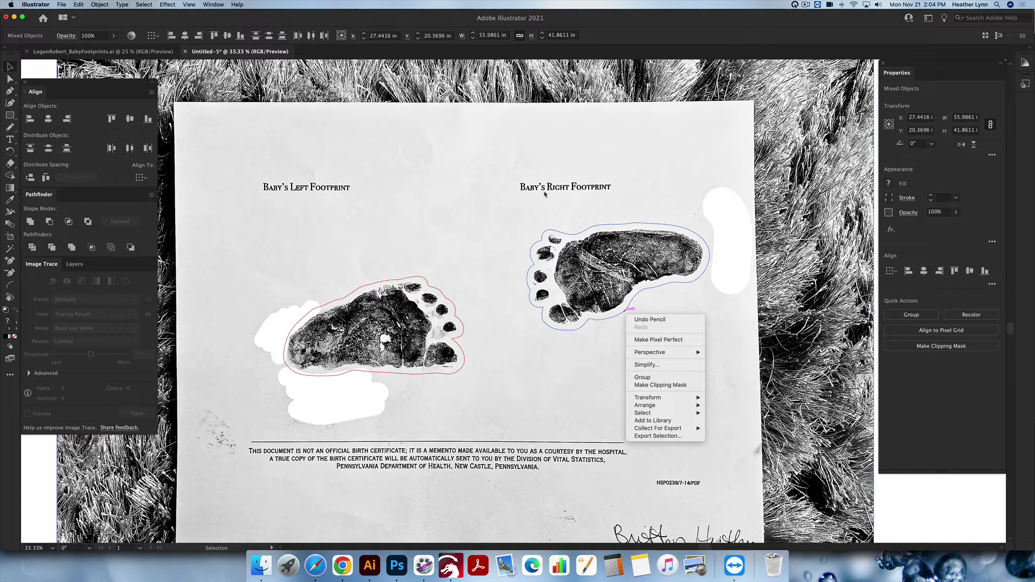
click(667, 385)
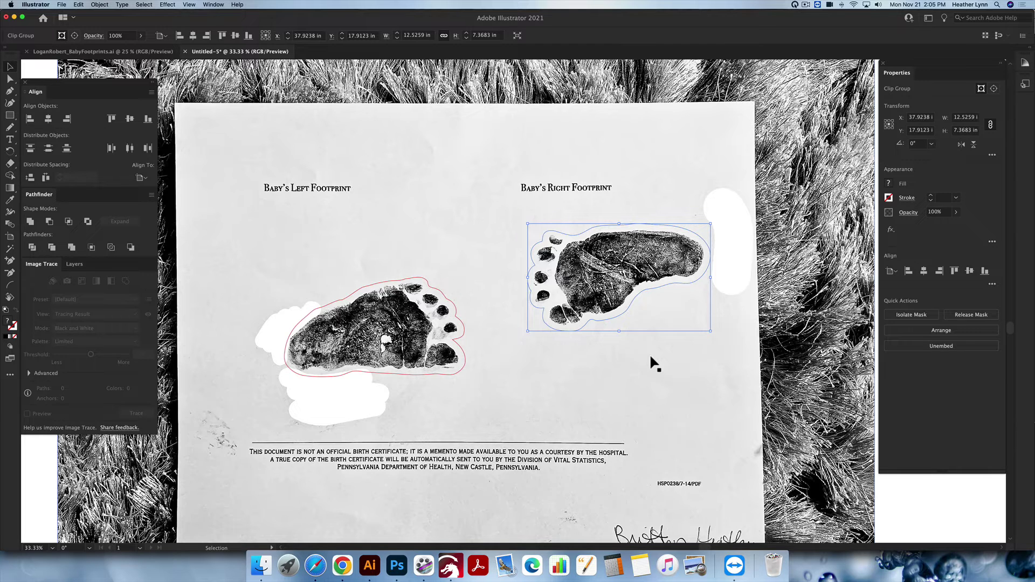
key(super+alt+7)
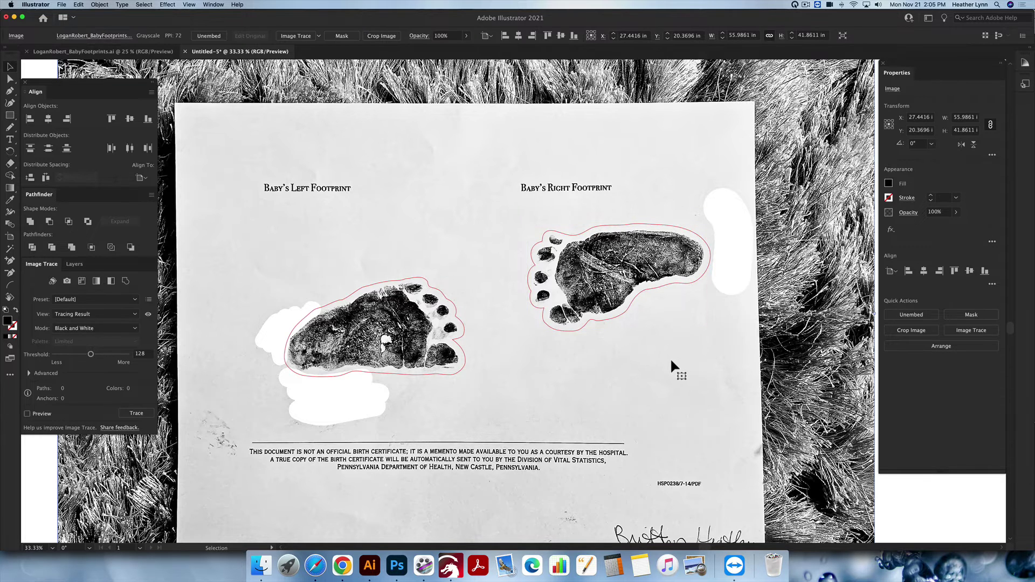
Clip the scanned image to the left footprint's outline with Cmd+7, then select the right footprint.
scroll(669, 358, left, 5)
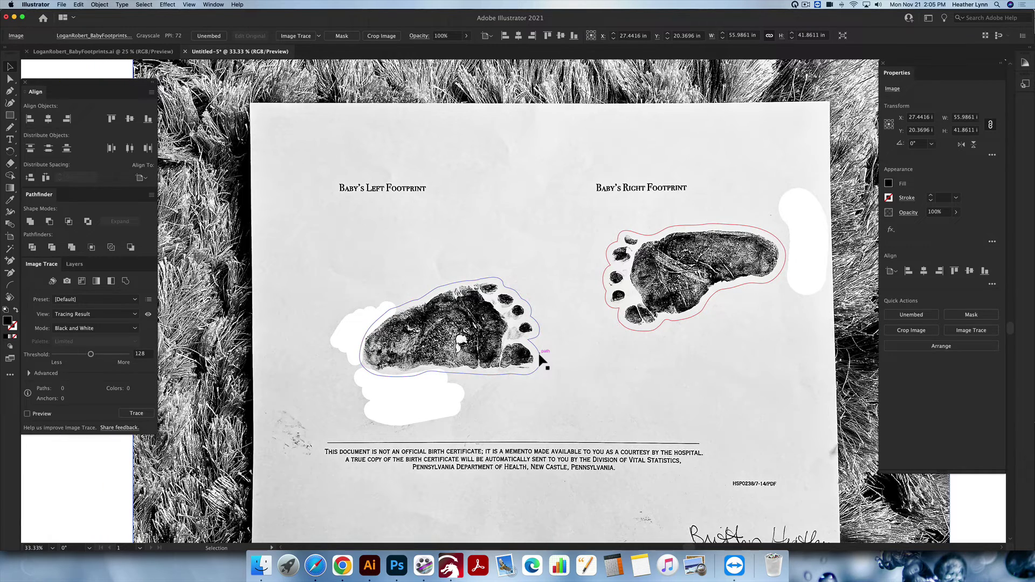
shift+click(538, 351)
shift+click(316, 284)
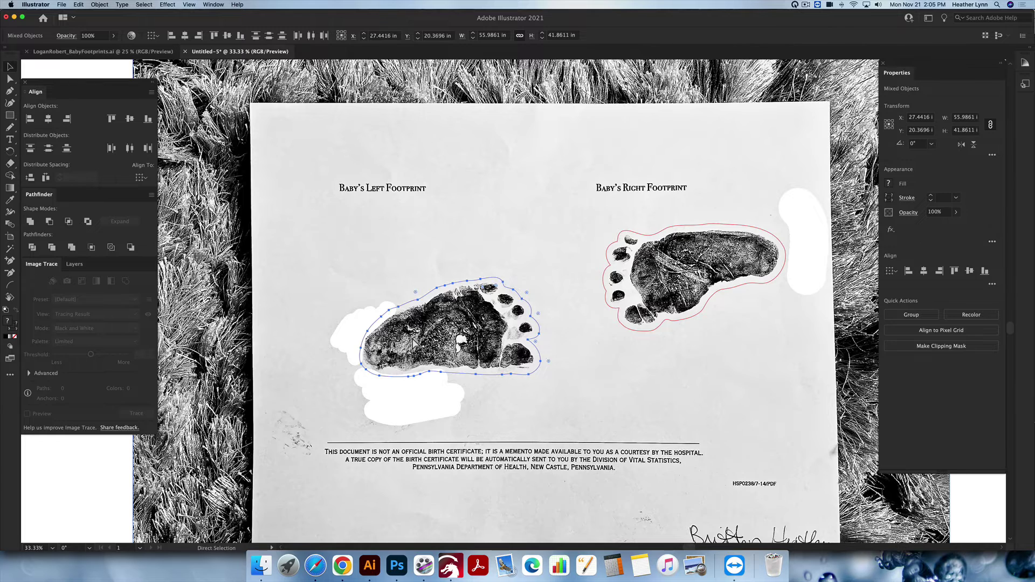
key(super+7)
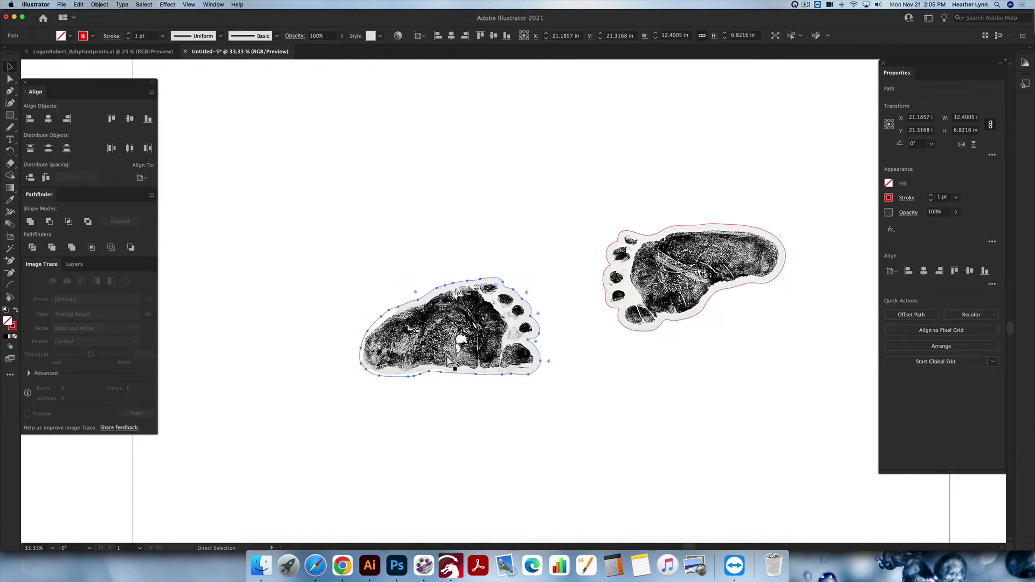
click(527, 257)
scroll(527, 261, right, 2)
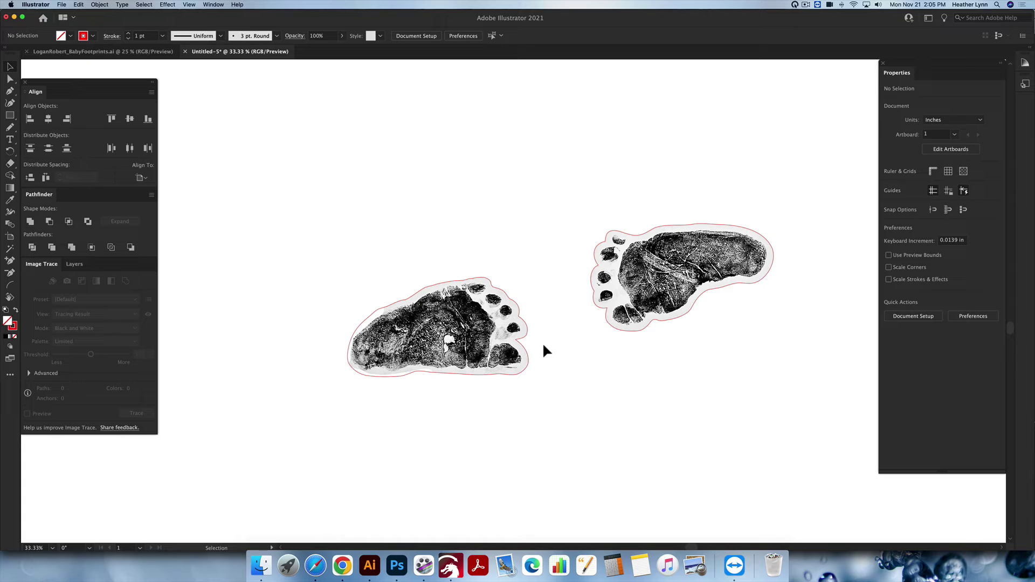
click(635, 287)
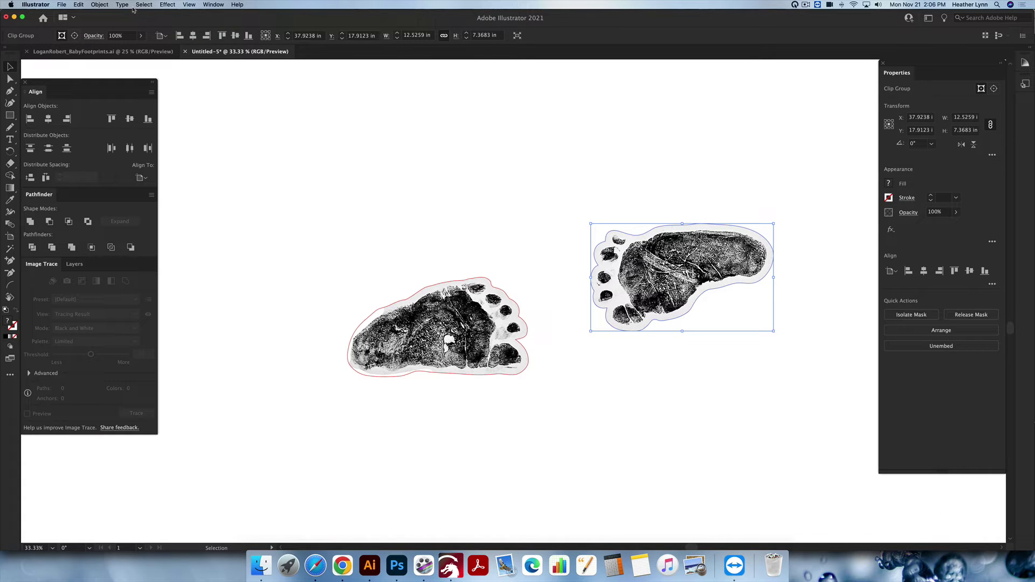
Rasterize the right and left footprint clip groups as 300 ppi grayscale on white.
click(102, 4)
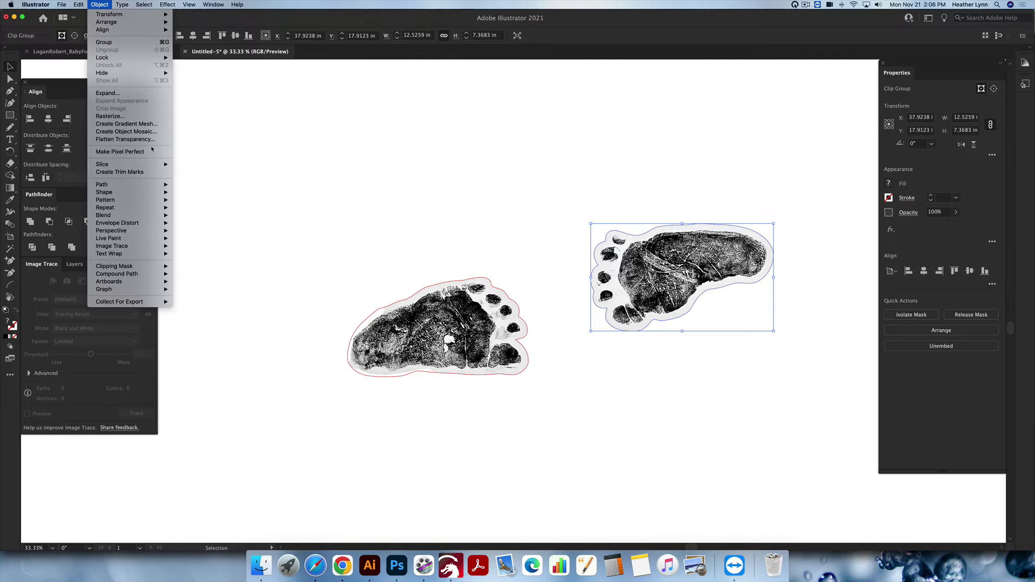
click(141, 115)
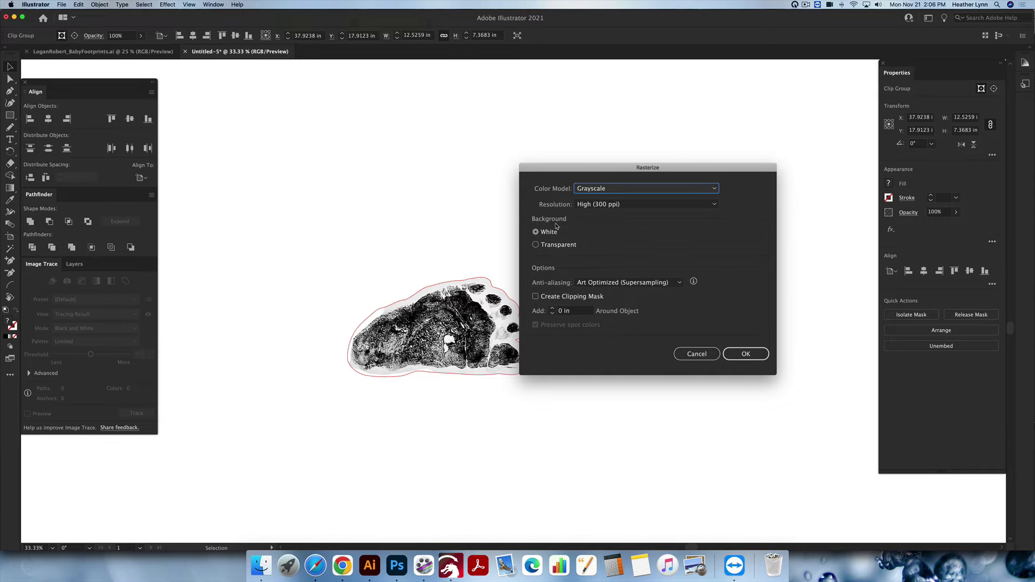
click(746, 353)
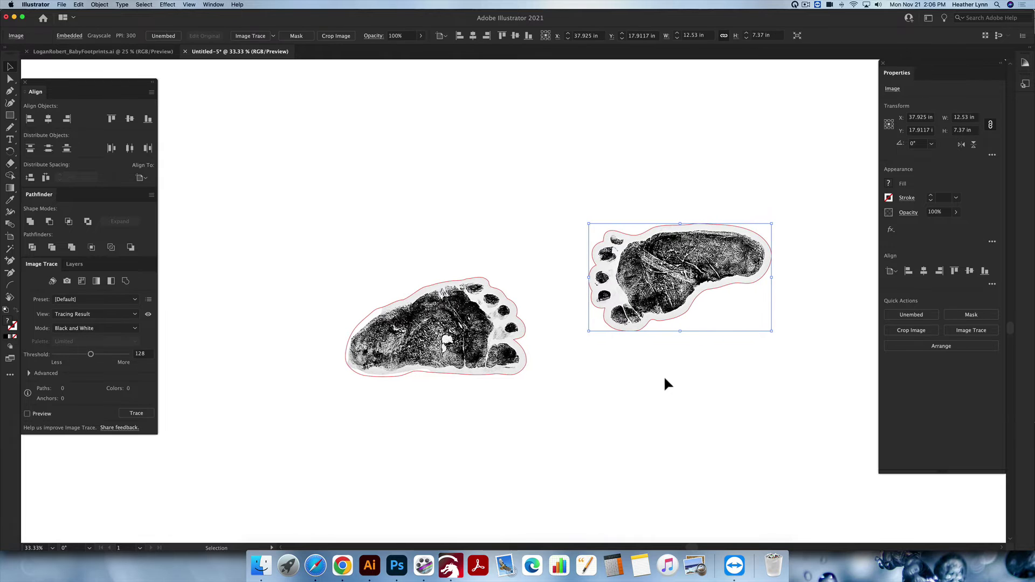
click(441, 333)
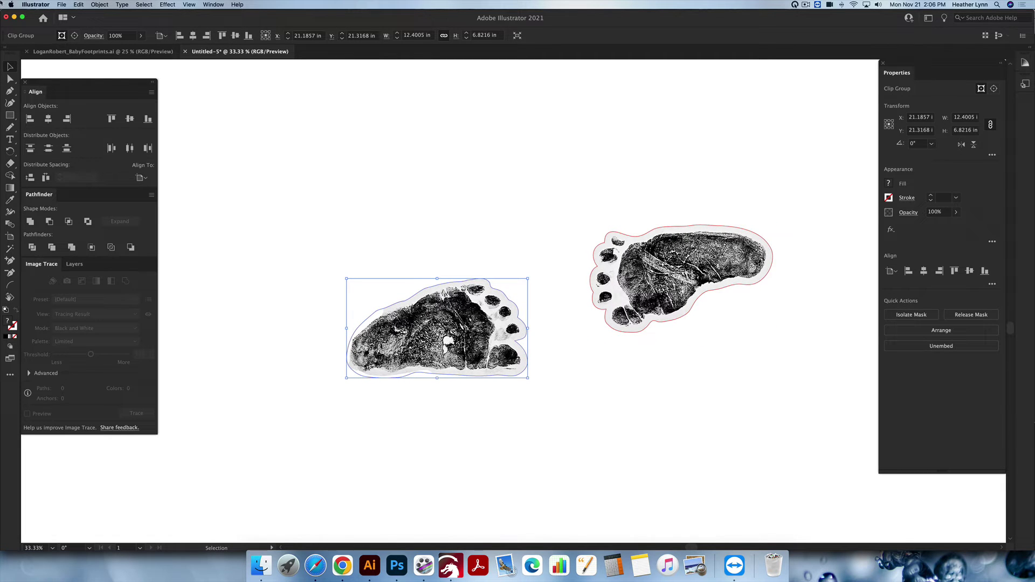
click(98, 4)
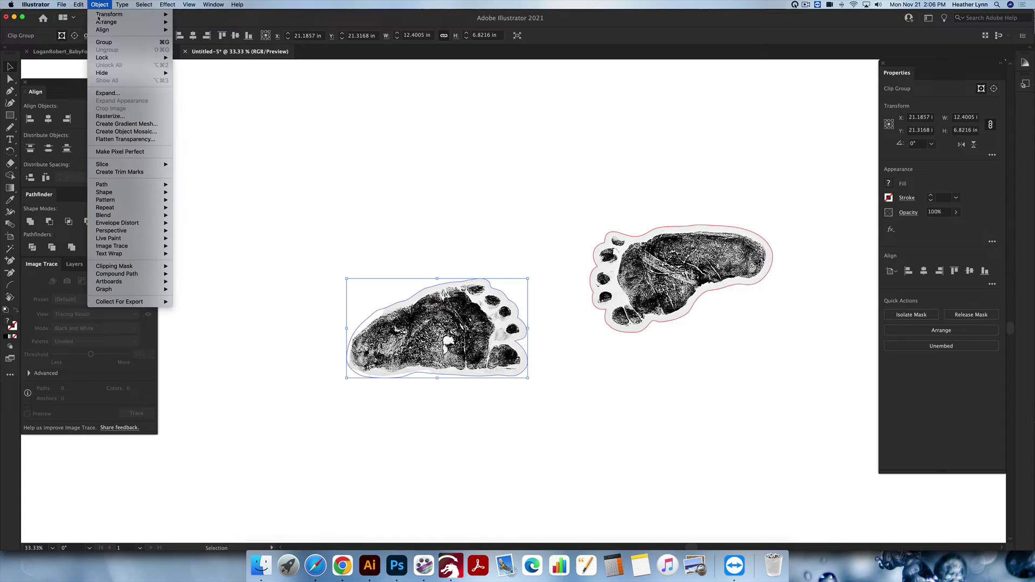
click(145, 113)
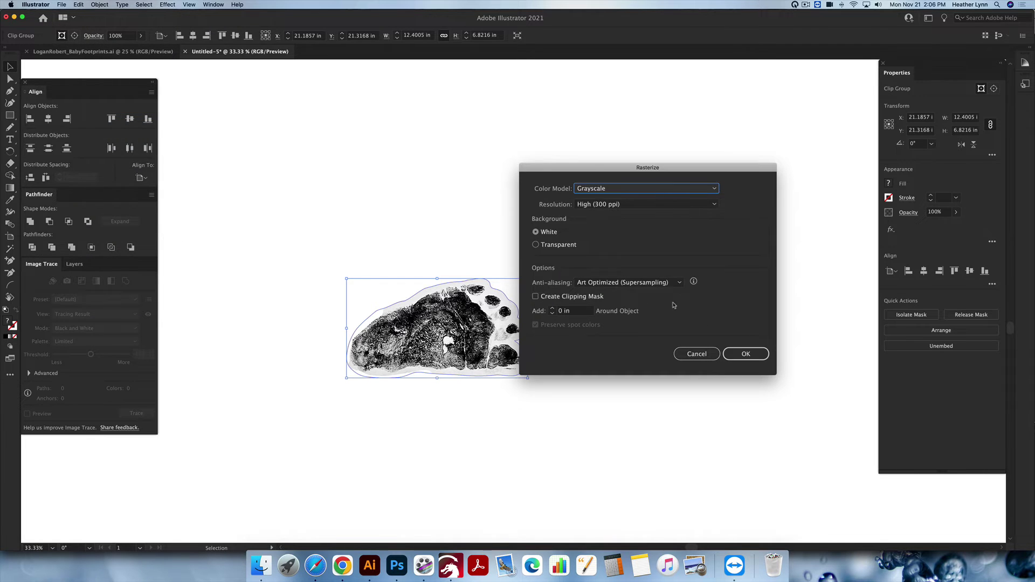
click(737, 354)
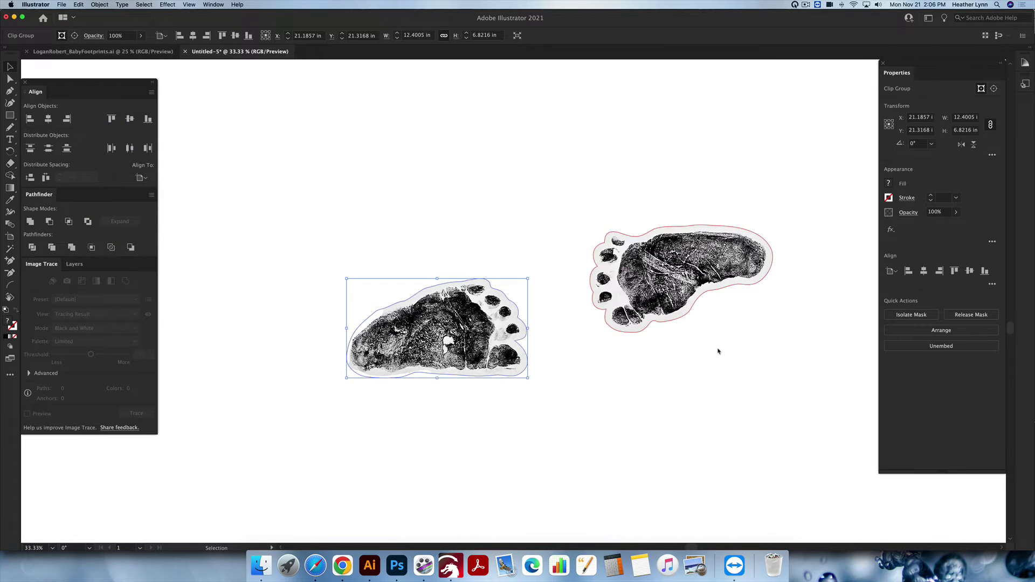
click(572, 373)
Rotate each footprint 90° upright and move the right one beside the left.
drag(541, 383, 349, 240)
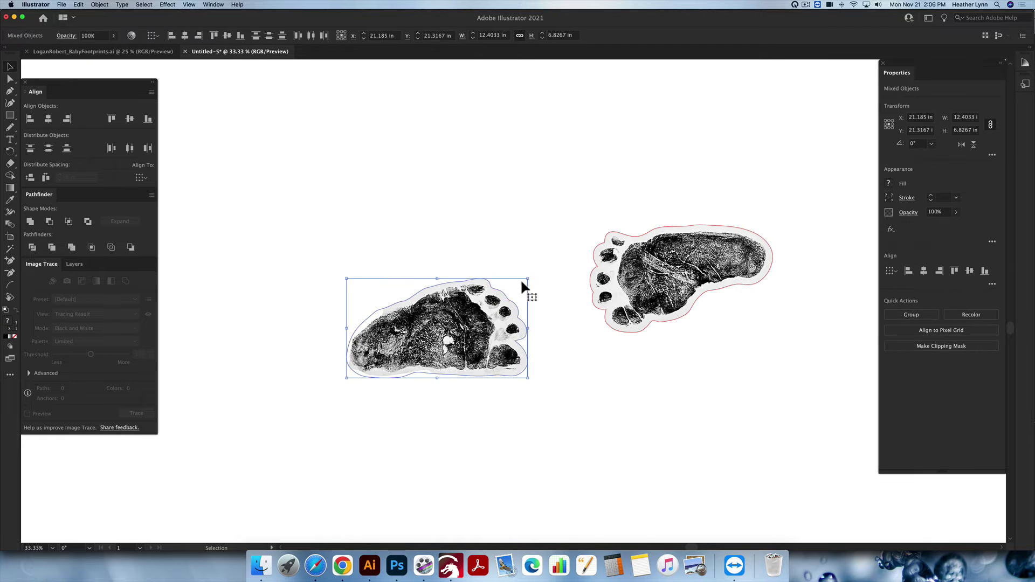
drag(532, 281, 397, 189)
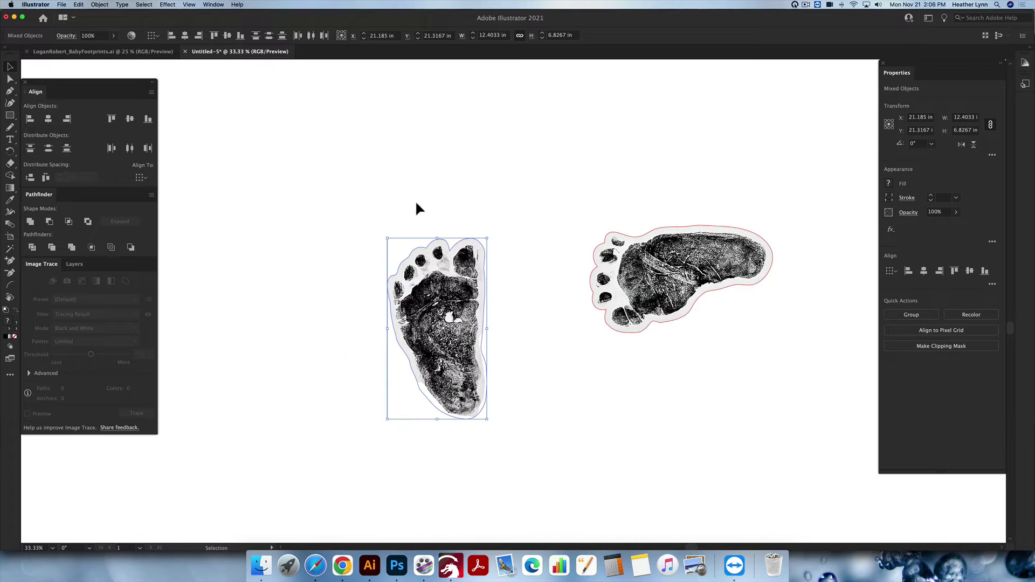
drag(823, 363, 725, 324)
drag(694, 252, 558, 303)
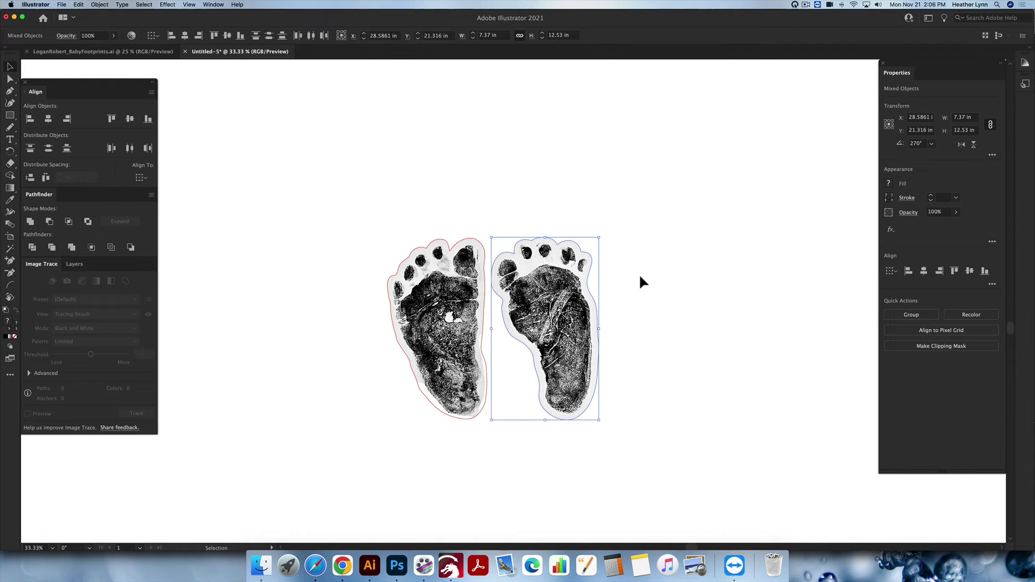
click(638, 273)
scroll(636, 274, down, 1)
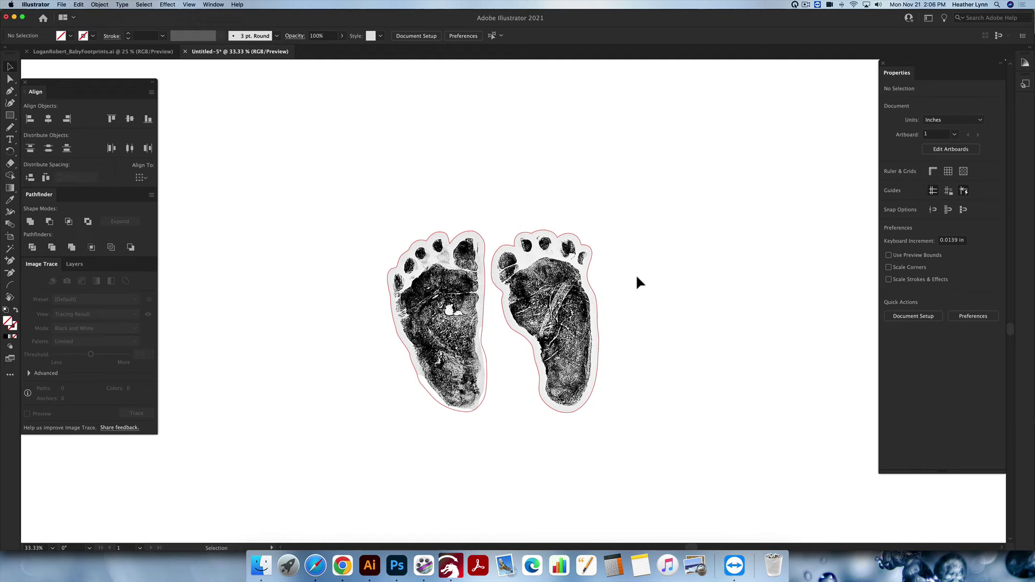
Save the artwork in SVG format as footprints2.svg, accepting the default SVG options.
key(super+s)
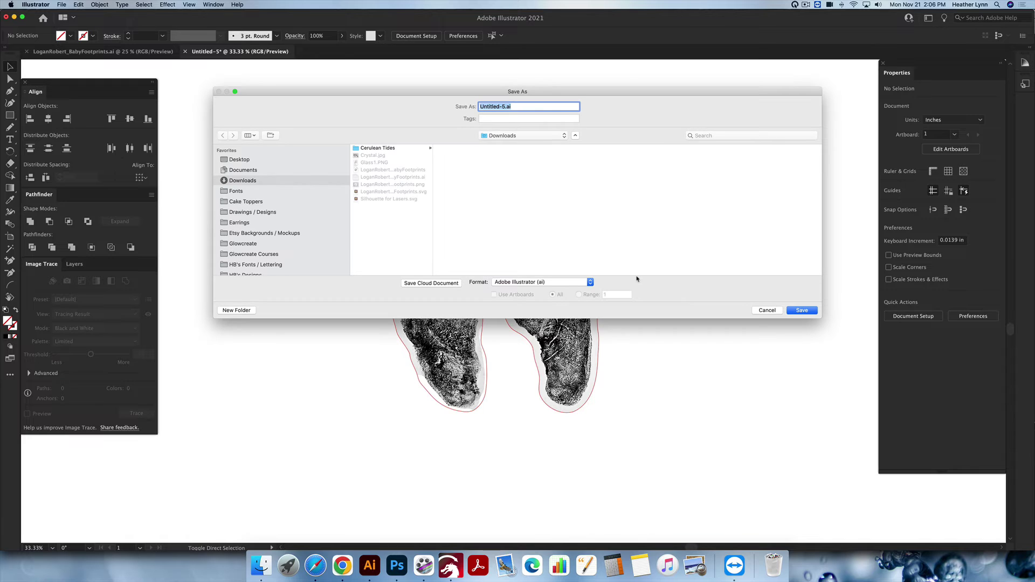
click(542, 281)
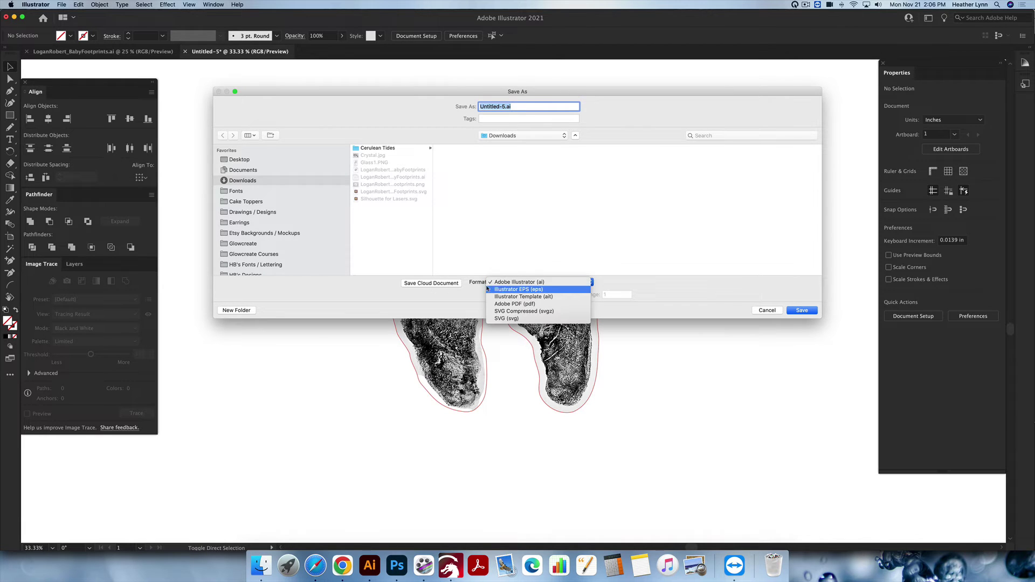
click(530, 319)
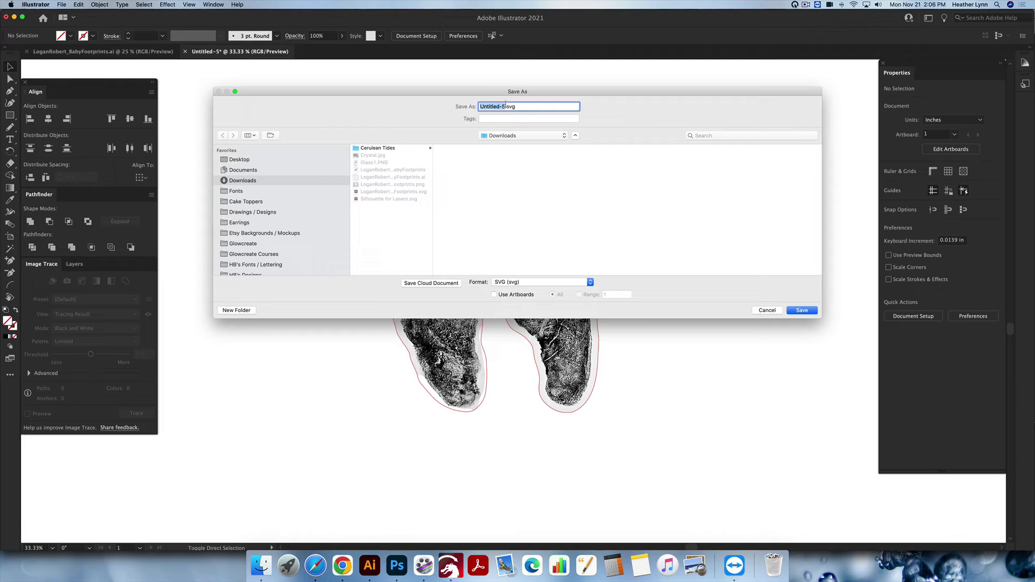
text(LoganRobert_BabyFootprints)
click(550, 106)
text(2)
click(811, 311)
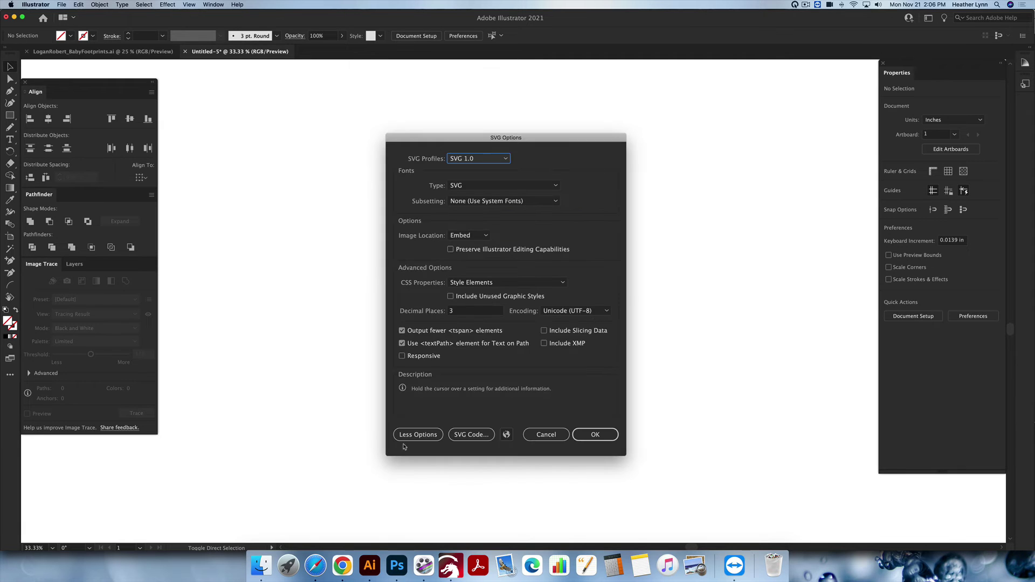
mouse_move(467, 158)
click(603, 435)
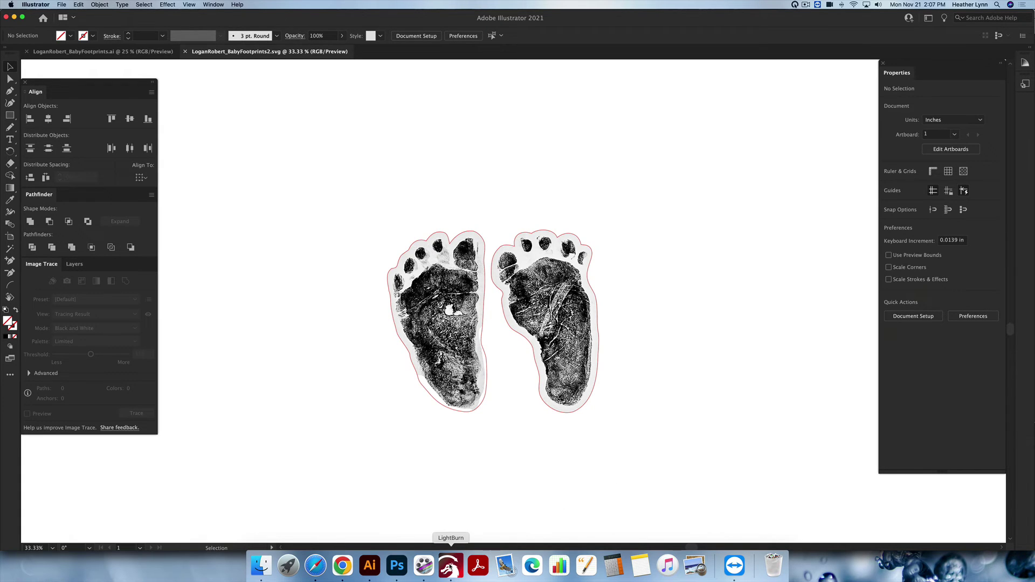
In LightBurn, import footprints2.svg from the Downloads folder.
click(451, 566)
scroll(578, 420, up, 4)
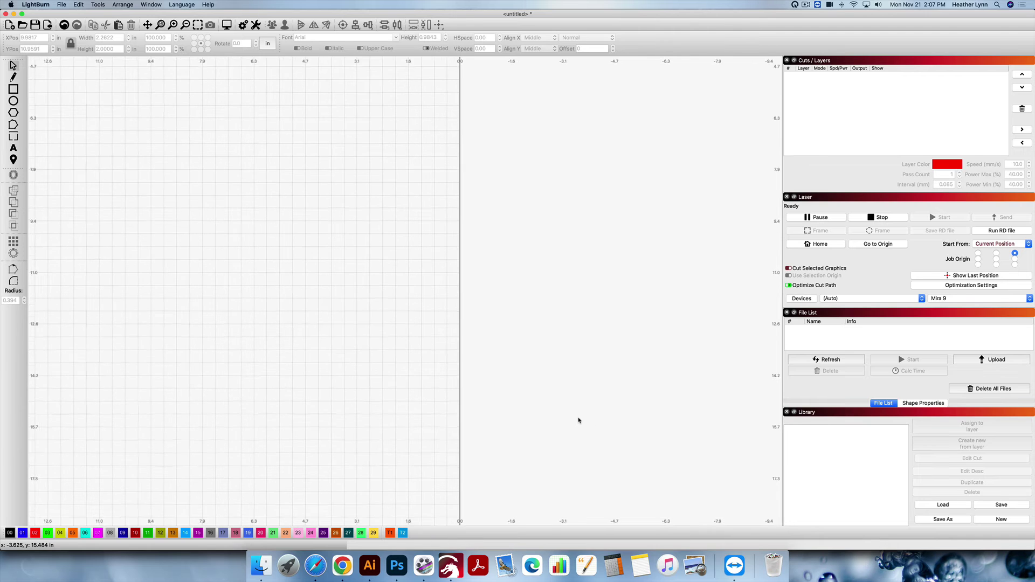
scroll(578, 421, up, 2)
scroll(578, 420, down, 8)
drag(379, 420, 543, 365)
key(super+i)
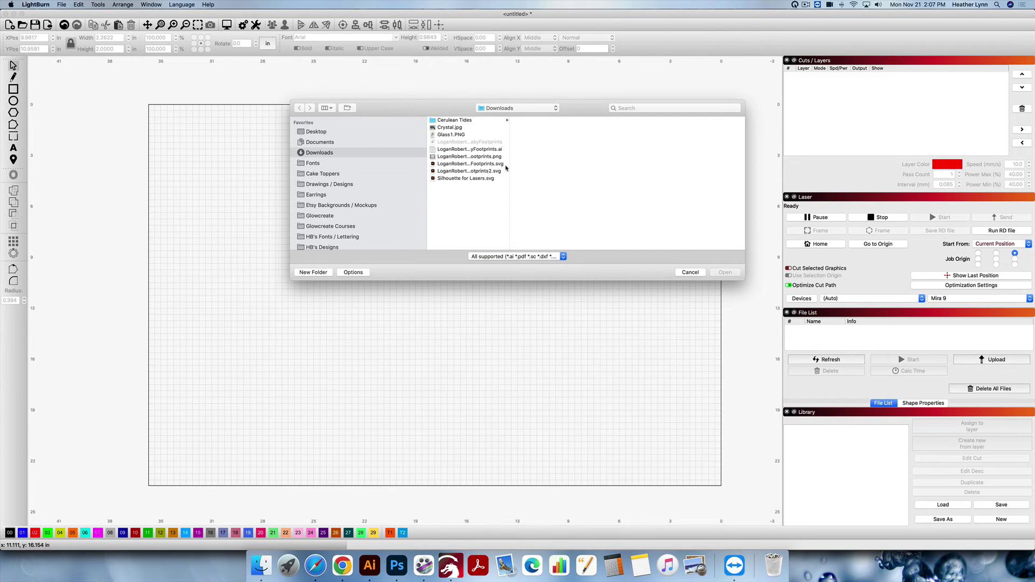
click(493, 171)
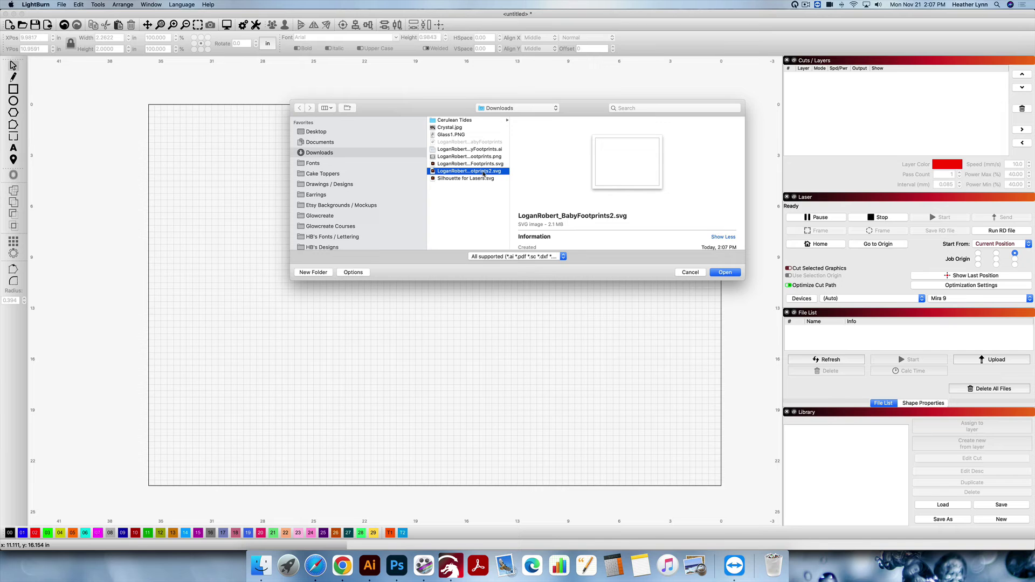
double_click(484, 172)
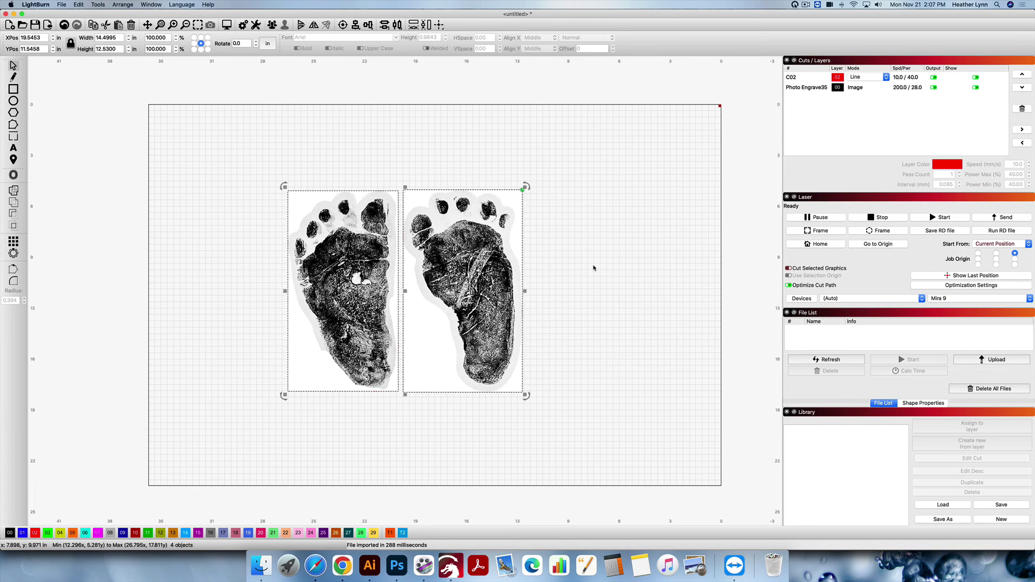
Move the C02 cut layer below Photo Engrave35 in the Cuts/Layers list.
click(517, 284)
scroll(520, 284, down, 1)
click(861, 89)
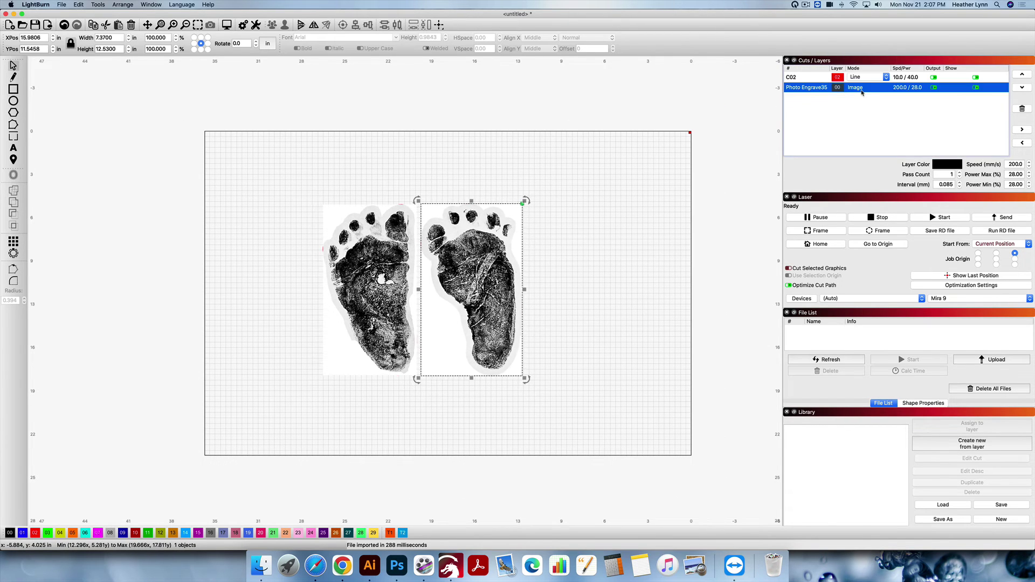
click(819, 78)
click(1020, 88)
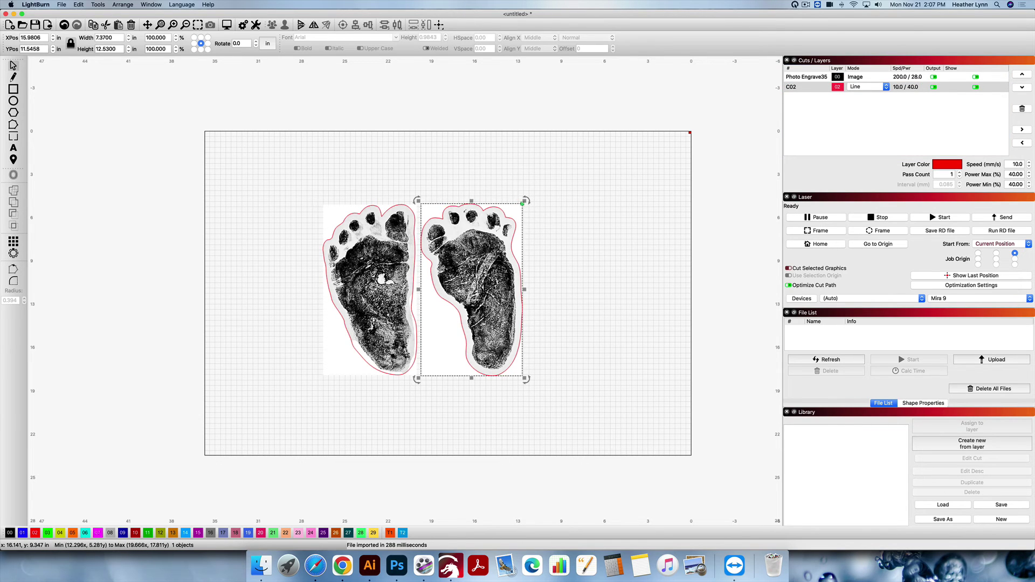
Scale both footprints and their cut outlines down to about 5.84 in wide.
drag(589, 410, 296, 159)
scroll(522, 205, down, 1)
drag(525, 201, 394, 322)
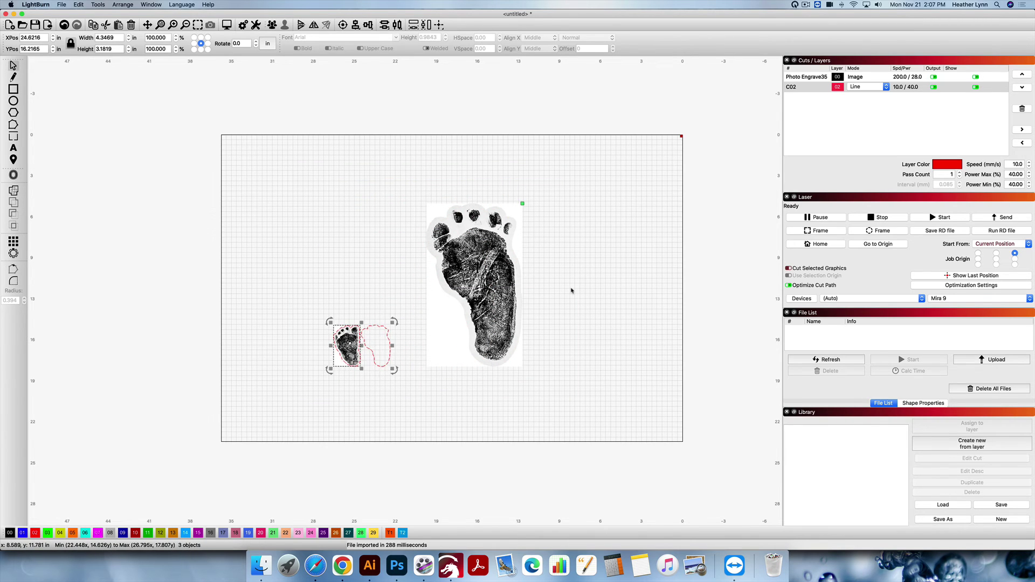
key(ctrl+z)
key(ctrl+a)
drag(526, 201, 409, 303)
drag(371, 335, 580, 227)
click(643, 225)
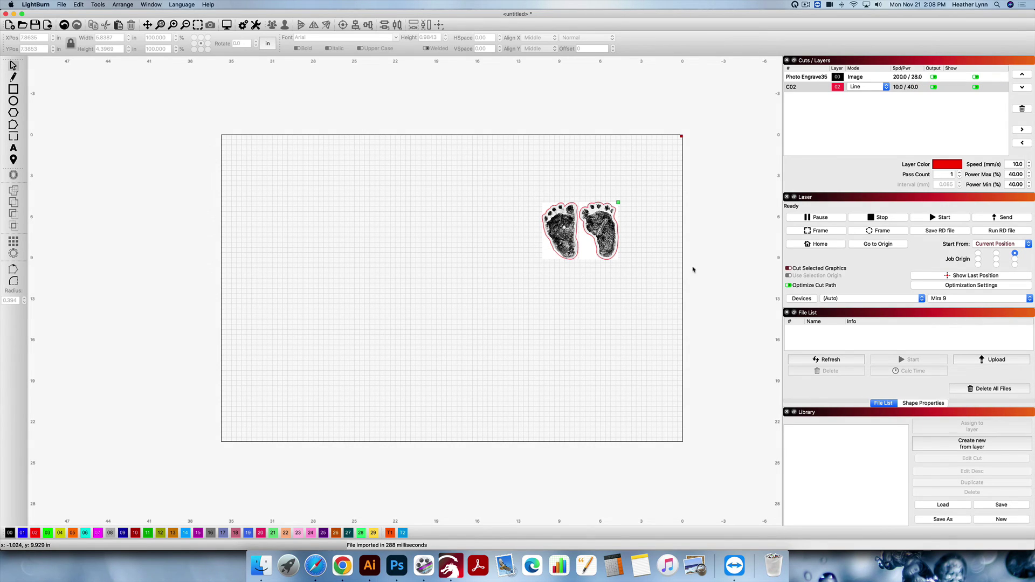
Reselect all footprint pieces, then return to the original footprints .ai document in Illustrator.
drag(684, 282, 493, 168)
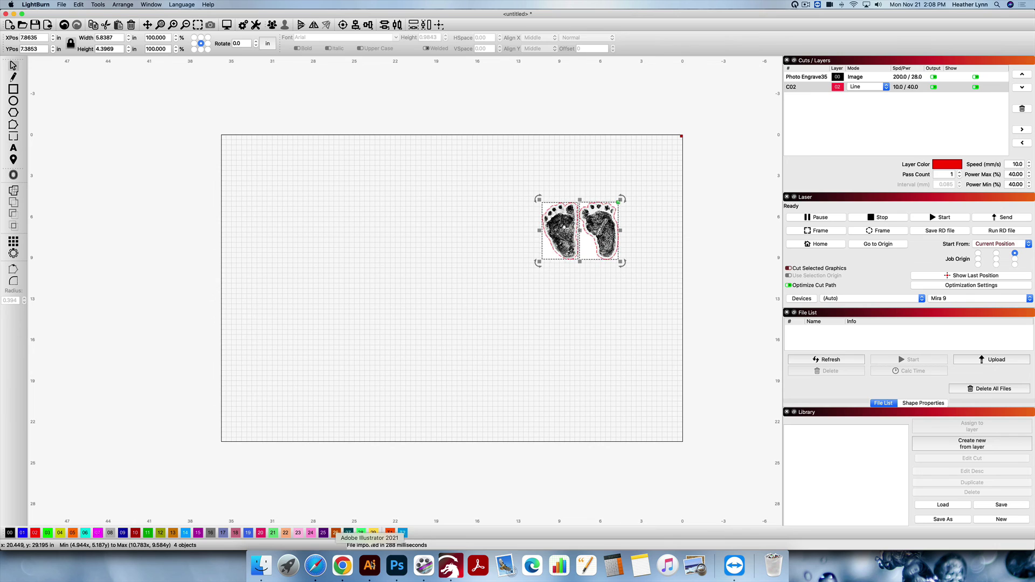
click(370, 565)
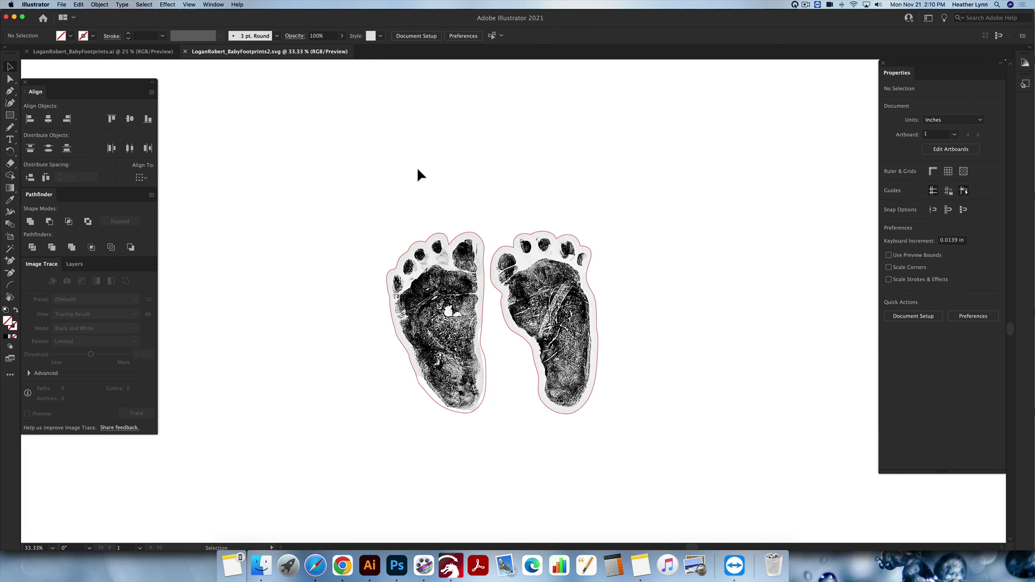
click(139, 54)
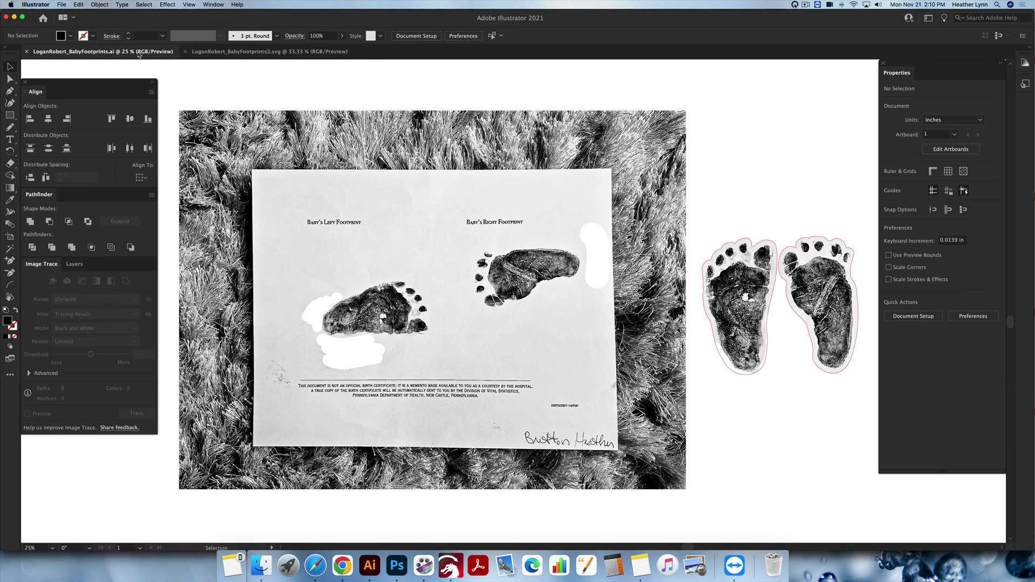